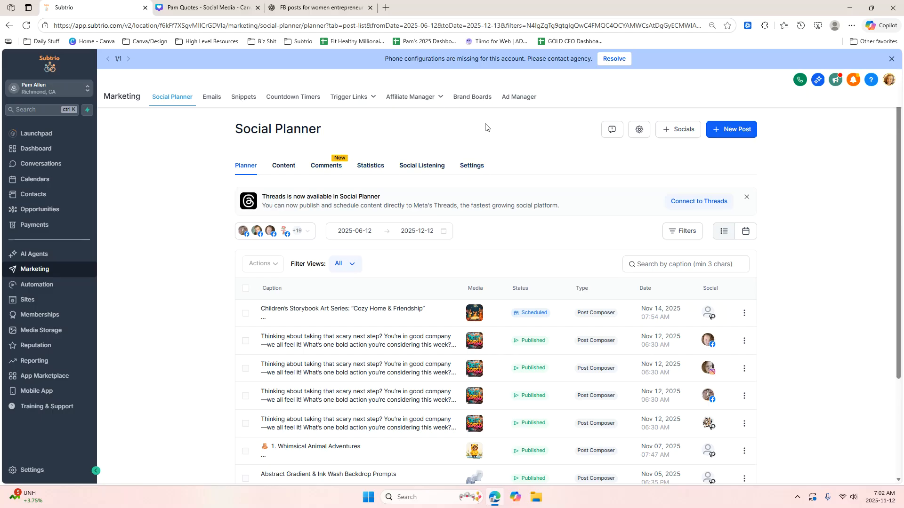
Look over the social networks and community option available for connecting to the Social Planner, and close the list
left_click(676, 137)
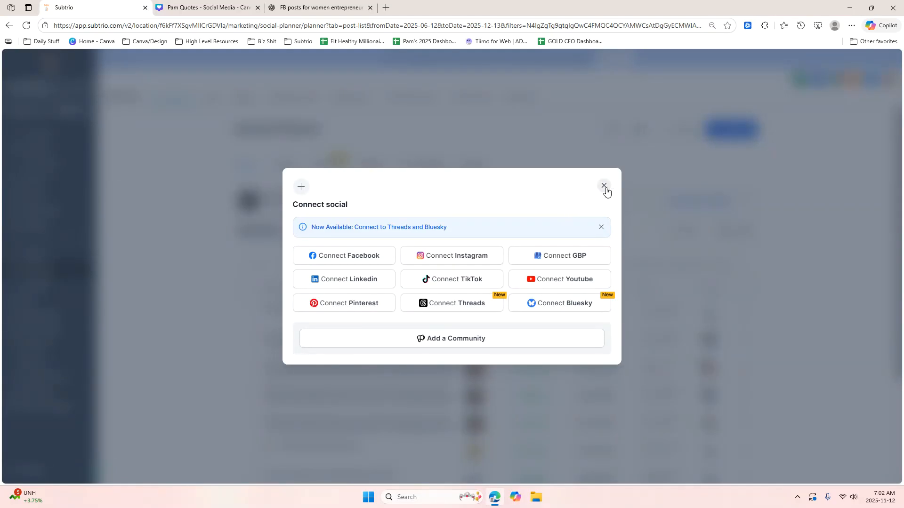
left_click(605, 188)
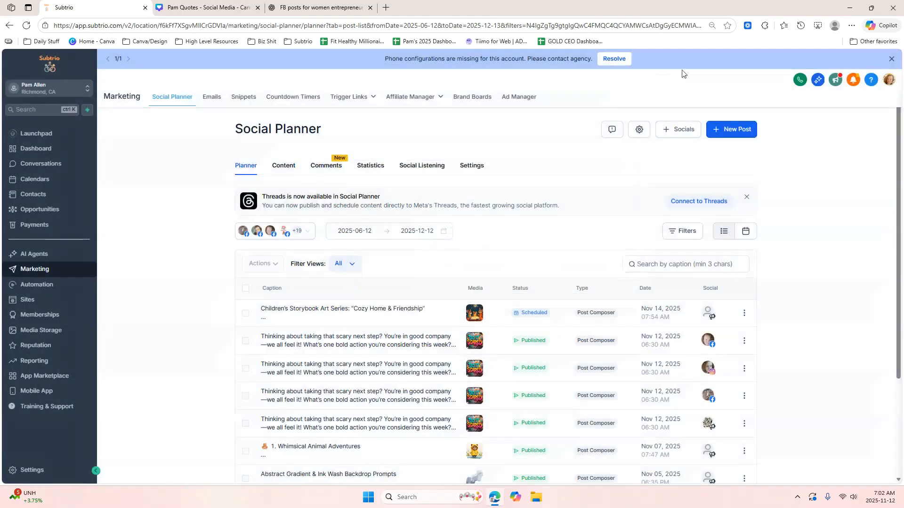
Review the Social Planner settings for accounts, communities, Pinterest, notifications, categories, watermark and global options, and return to the planner
left_click(635, 136)
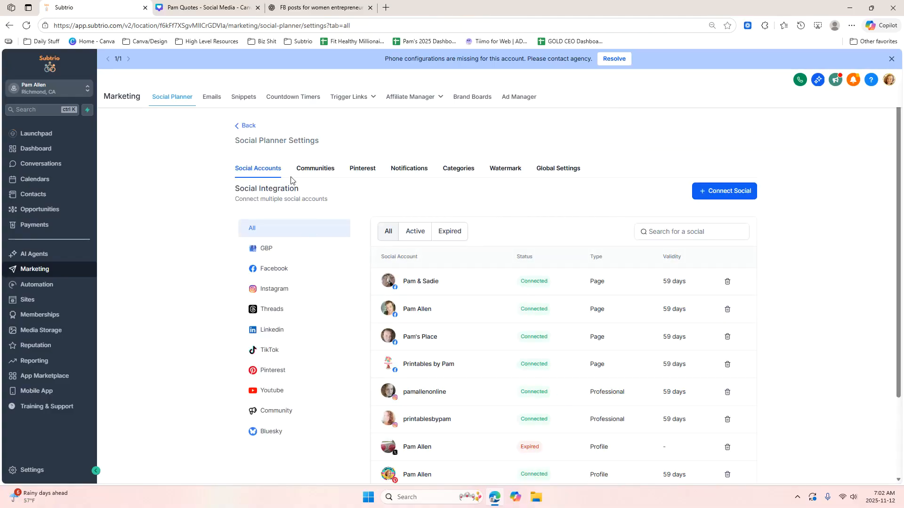
left_click(319, 169)
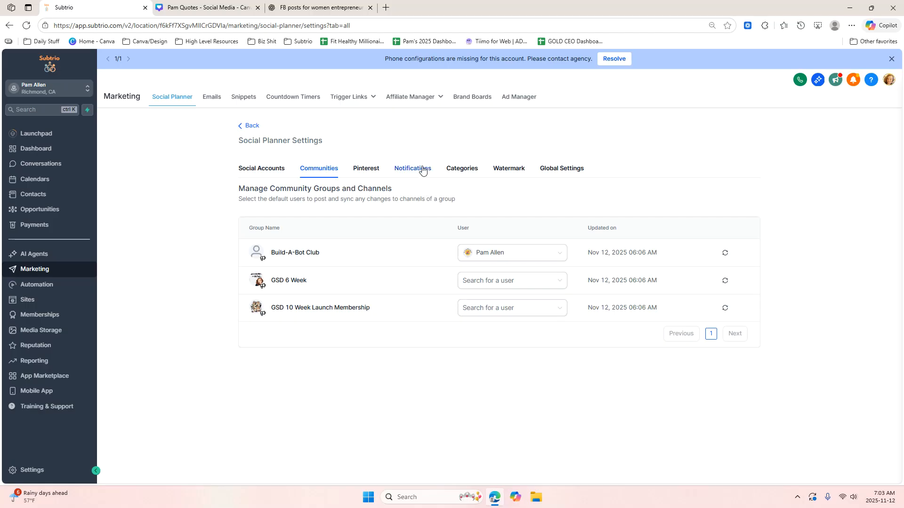
left_click(369, 169)
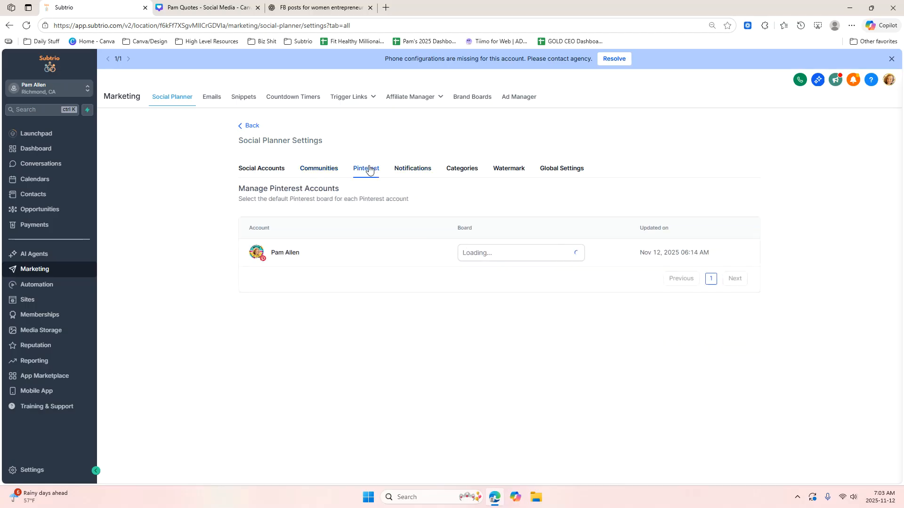
left_click(412, 171)
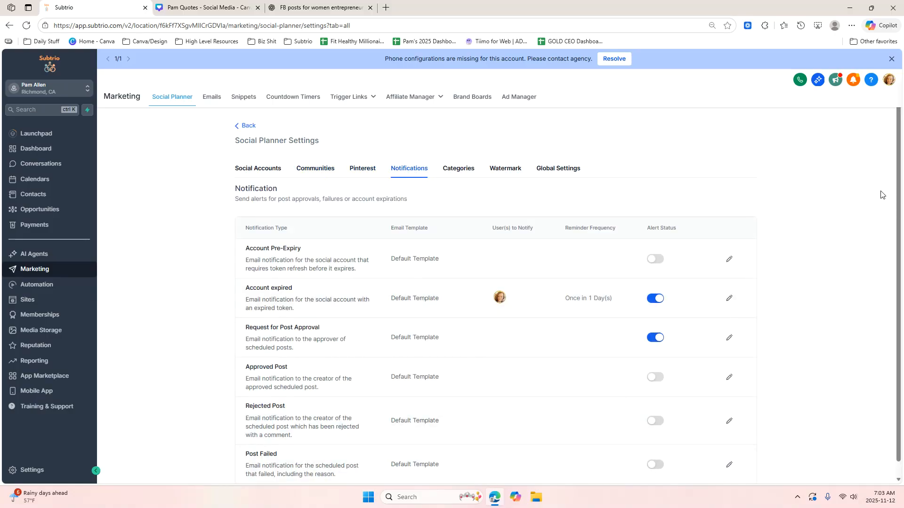
scroll(898, 176, "down", 1)
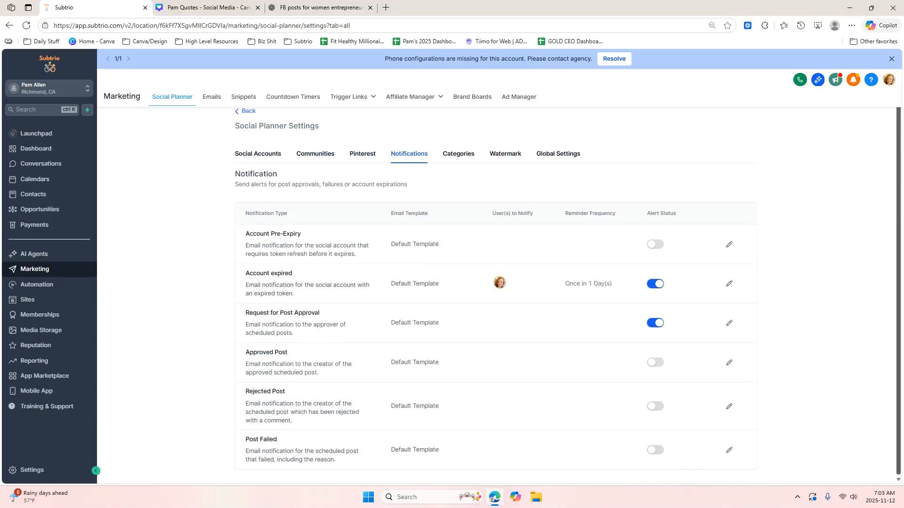
scroll(895, 188, "up", 1)
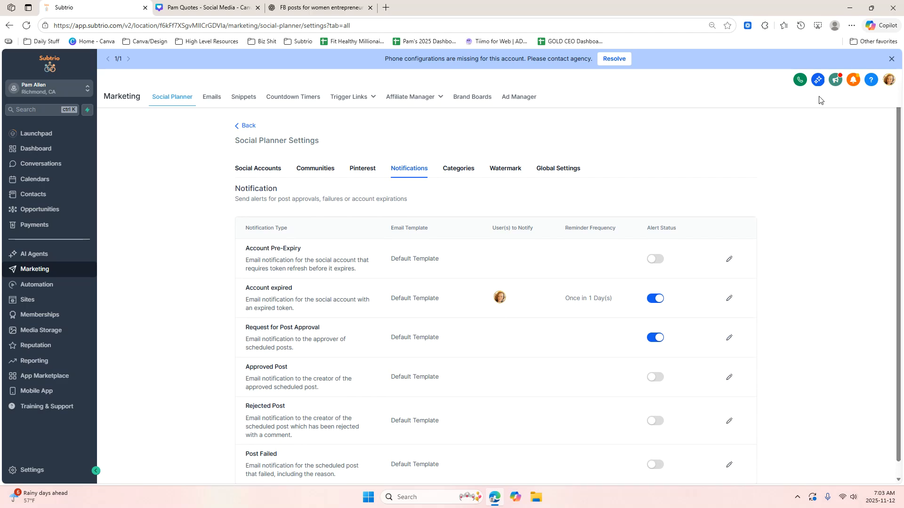
left_click(464, 168)
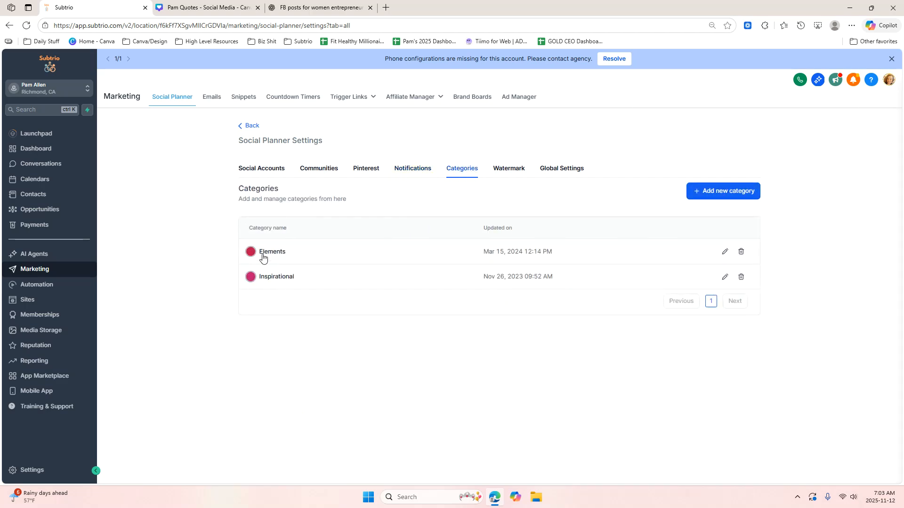
left_click(506, 169)
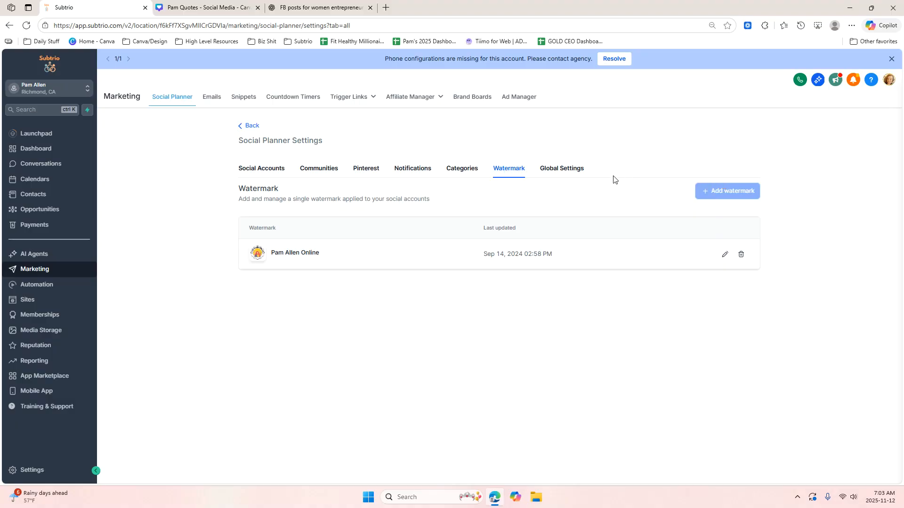
left_click(566, 172)
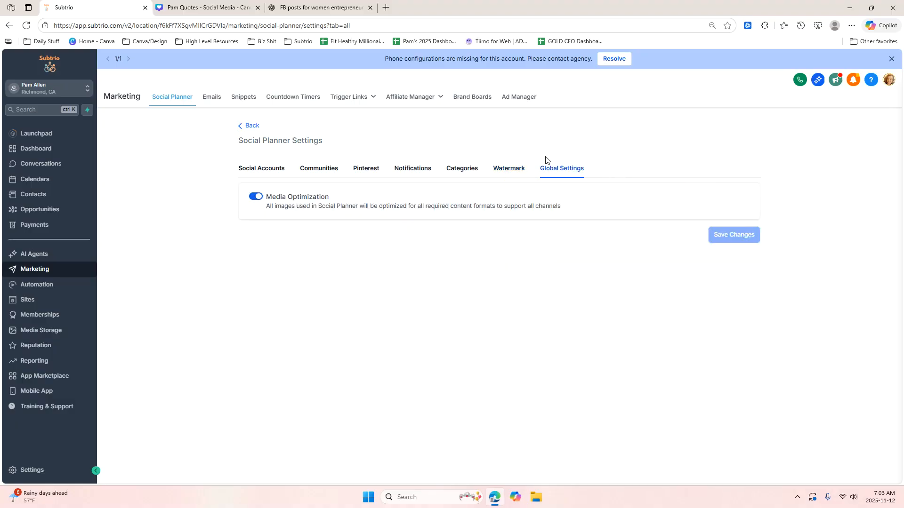
left_click(260, 174)
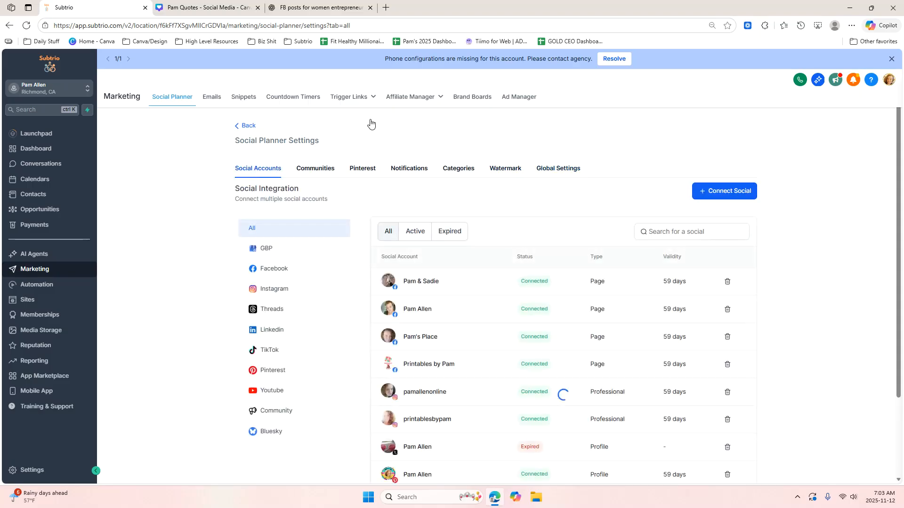
mouse_move(370, 108)
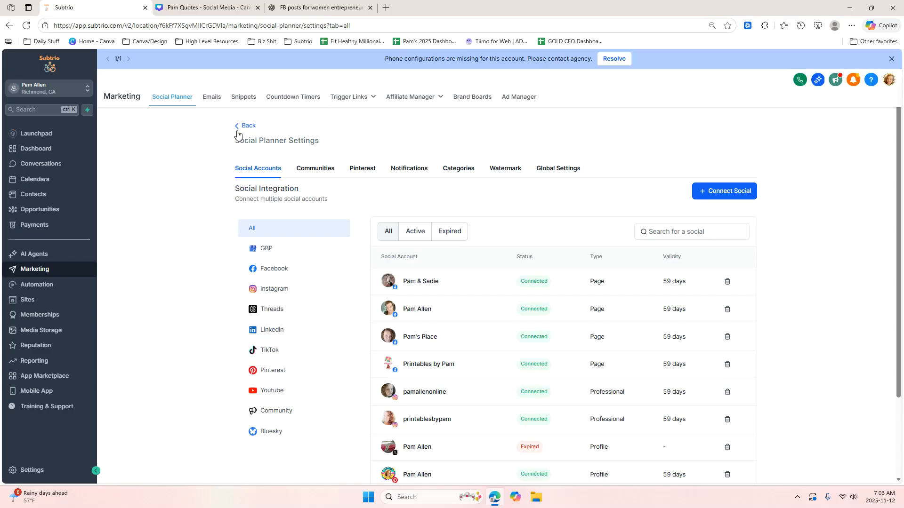
left_click(237, 128)
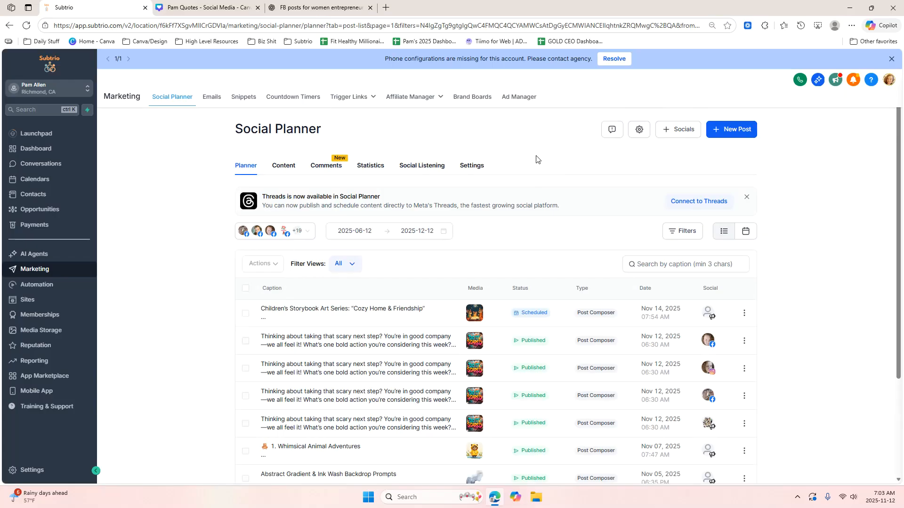
Authorize the Facebook connection, look through the pages offered for connecting, and close the list without adding any
left_click(678, 131)
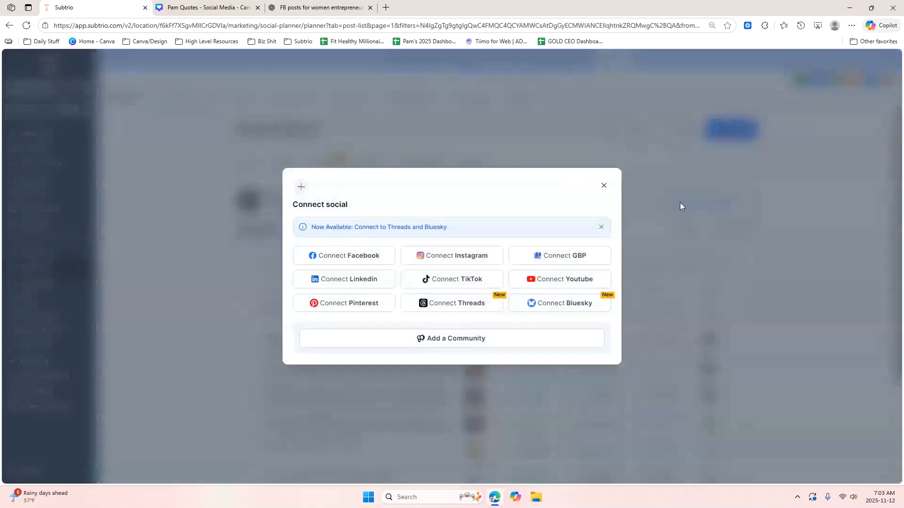
left_click(353, 260)
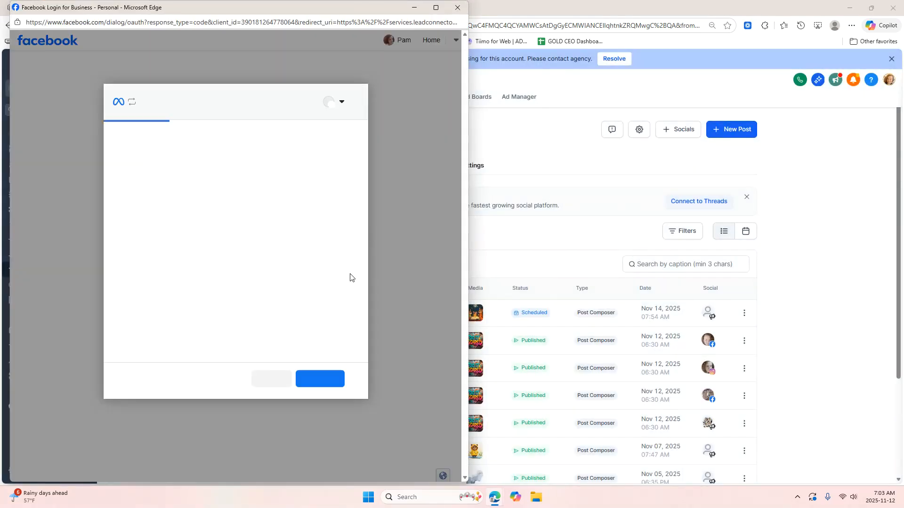
left_click(325, 383)
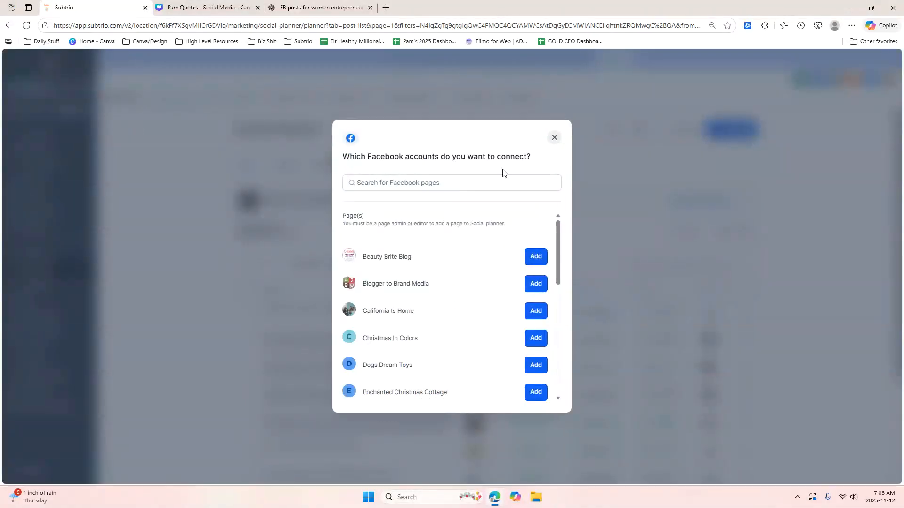
left_click_drag(560, 231, 575, 320)
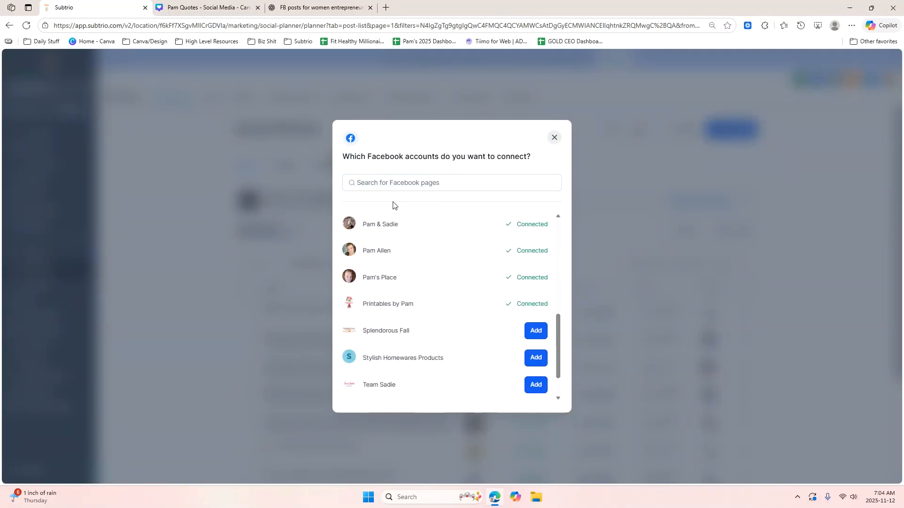
left_click(554, 137)
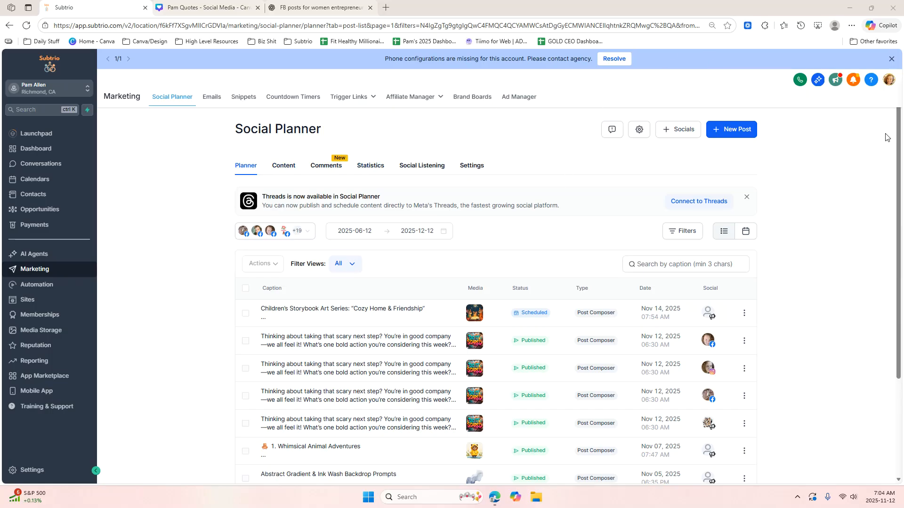
Examine both pages of the planner's post list, including each post's status, date and social account
mouse_move(898, 135)
left_mouse_down()
mouse_move(898, 210)
mouse_move(899, 134)
left_mouse_up()
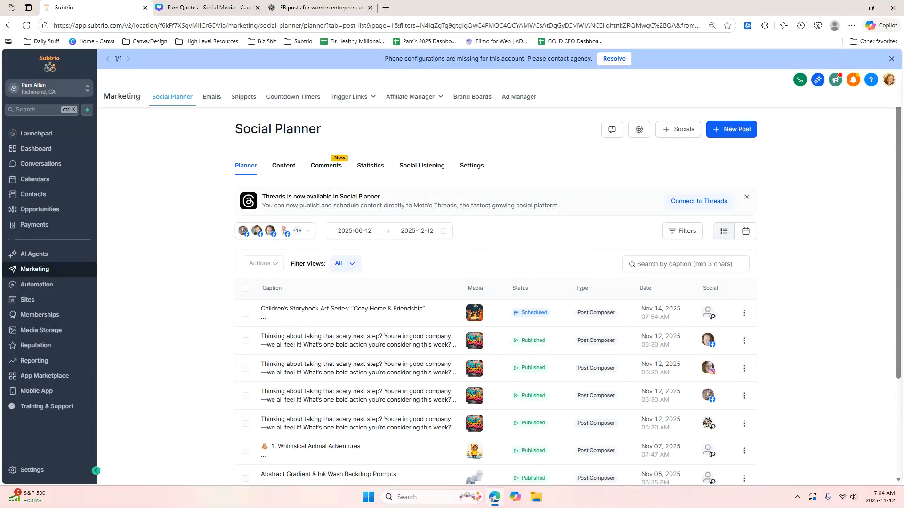
left_click_drag(898, 228, 898, 325)
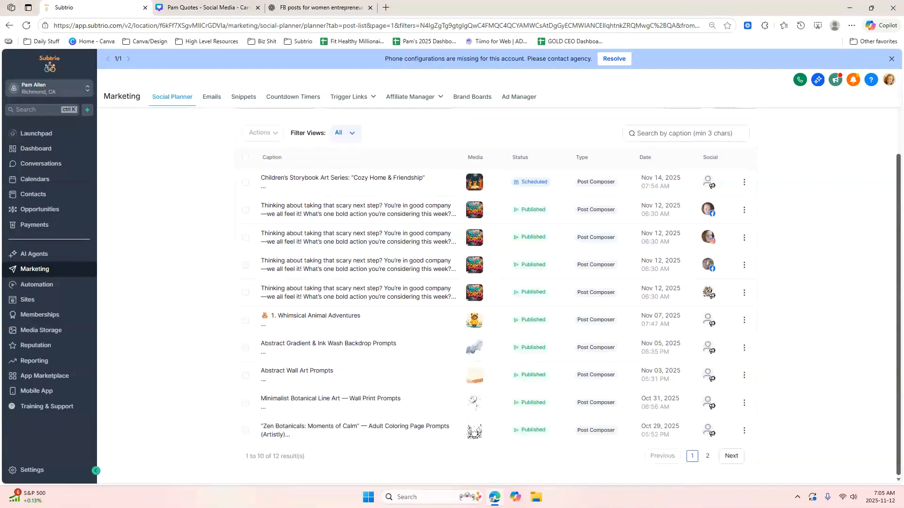
left_click(706, 457)
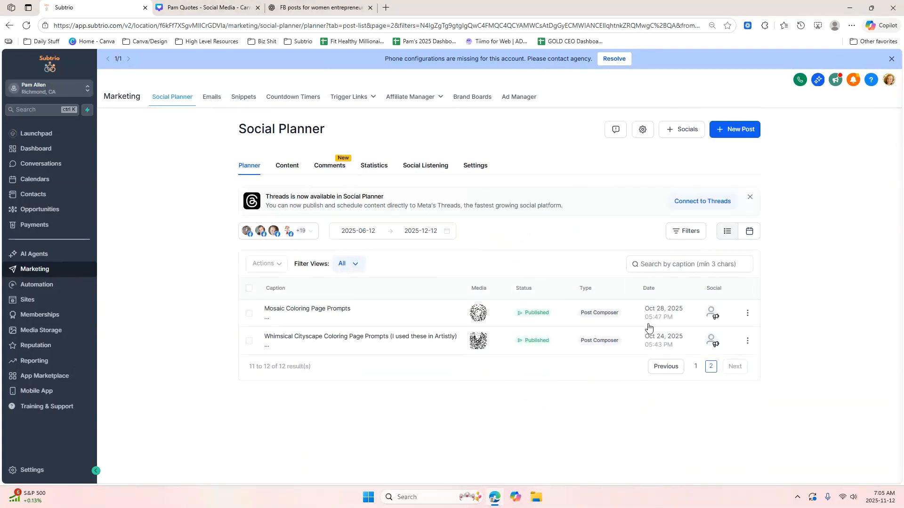
left_click(695, 367)
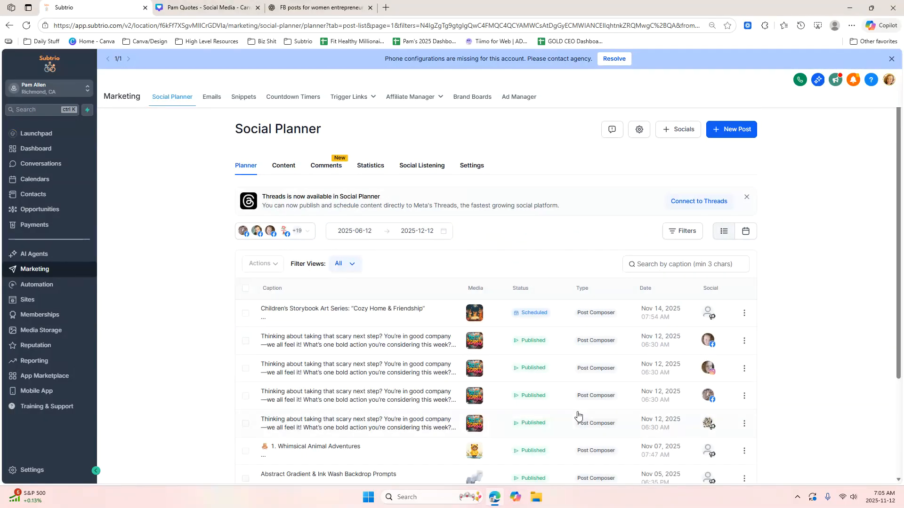
scroll(578, 419, "down", 2)
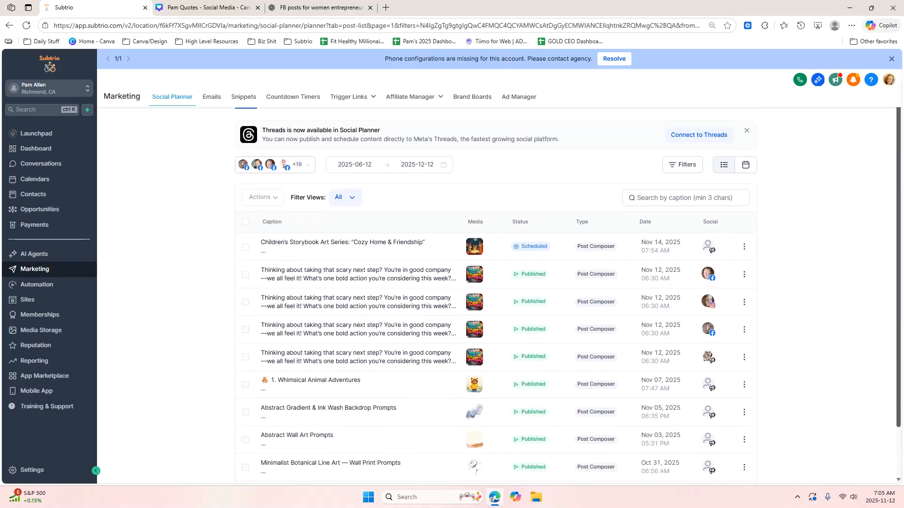
scroll(568, 296, "down", 2)
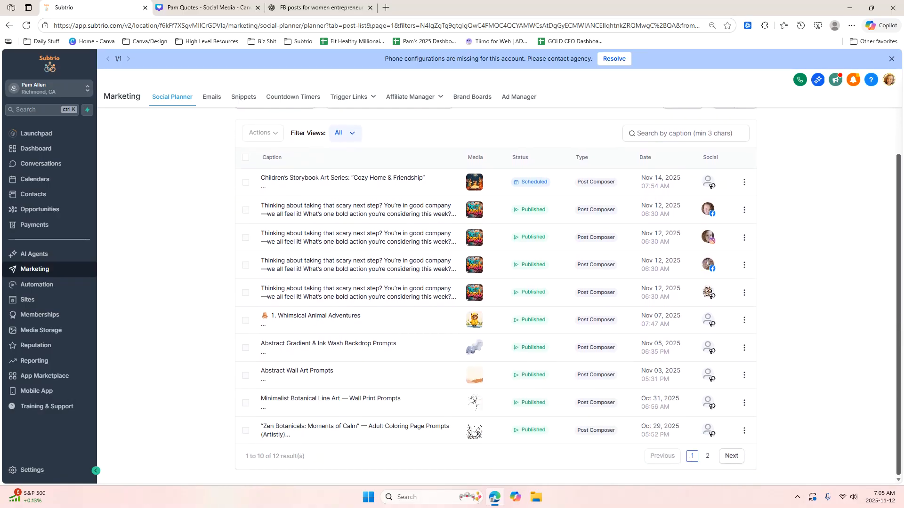
scroll(407, 233, "up", 1)
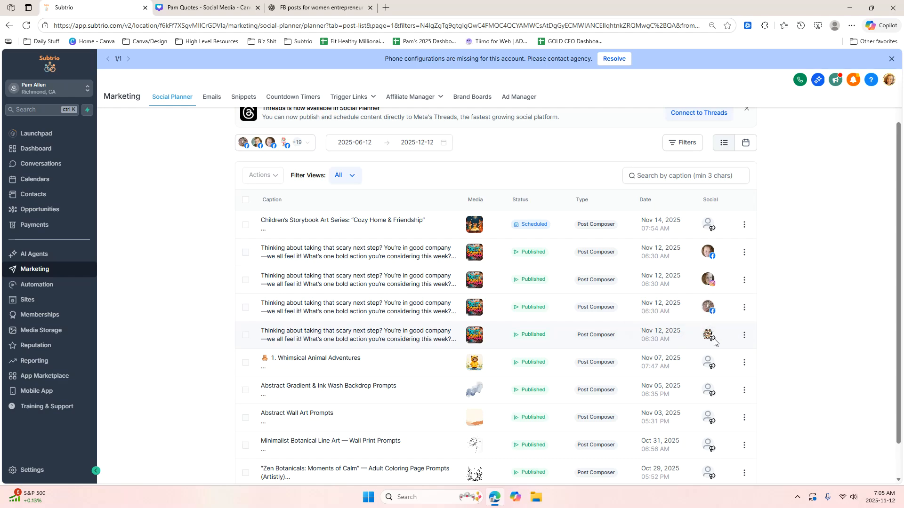
scroll(880, 172, "up", 2)
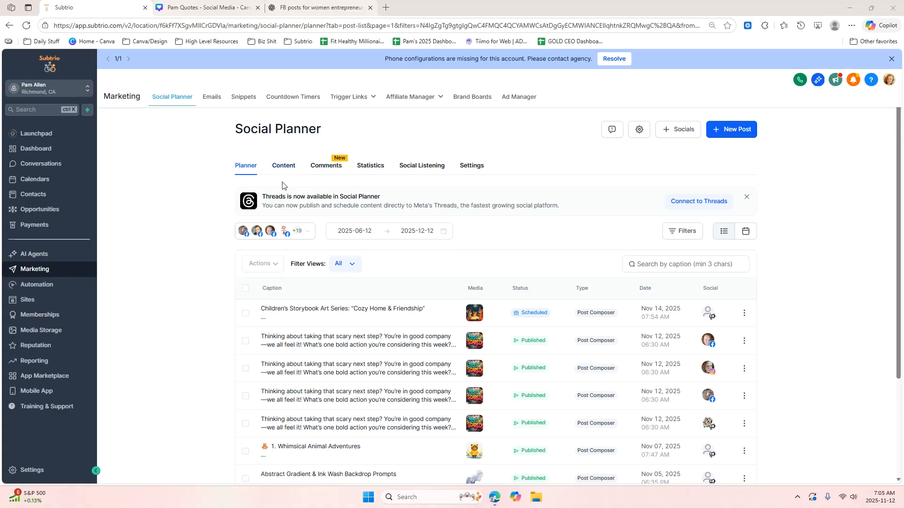
Look at the Content section's post types and display the Instagram comments in the Comments section
left_click(286, 167)
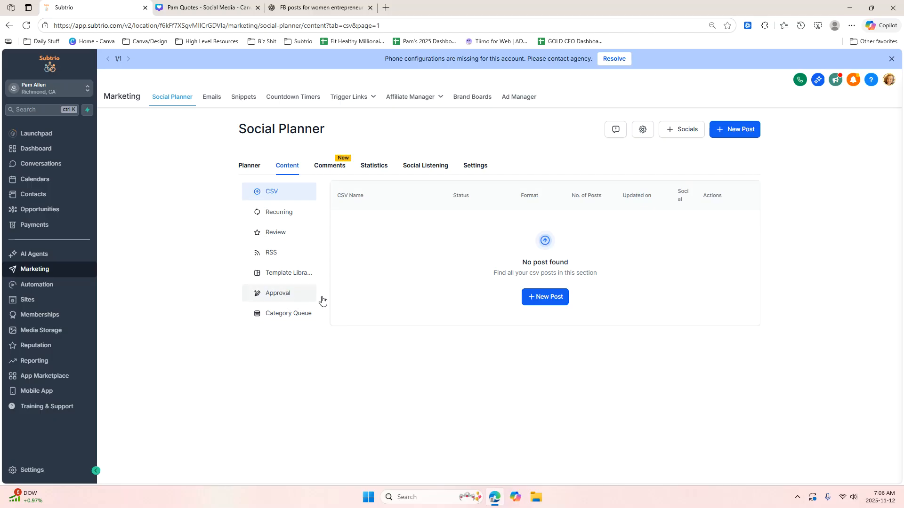
left_click(323, 168)
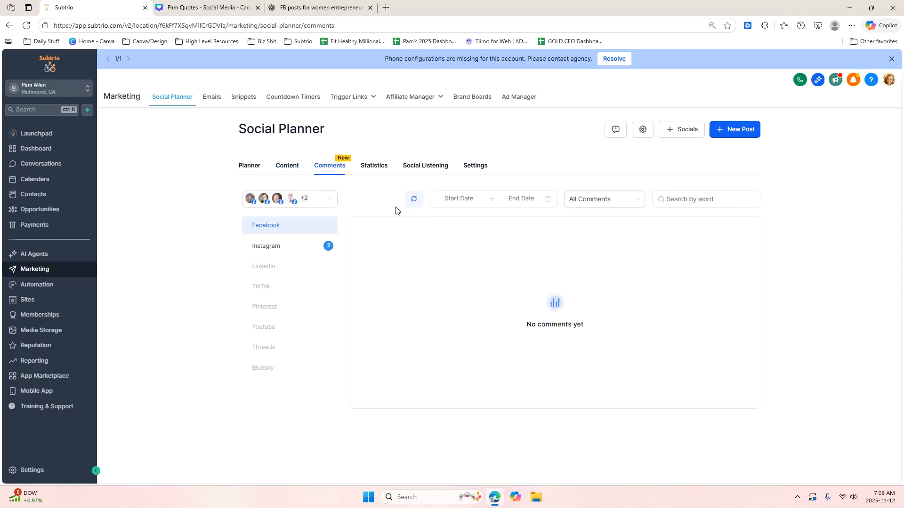
left_click(274, 246)
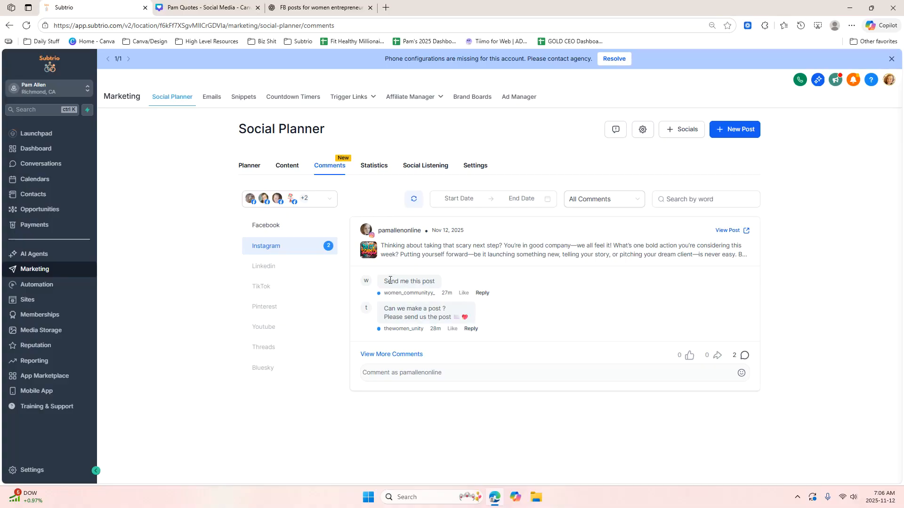
View the commented "Do It Scared" post on Instagram, read its comments, and return to the Subtrio comments page
left_click(733, 231)
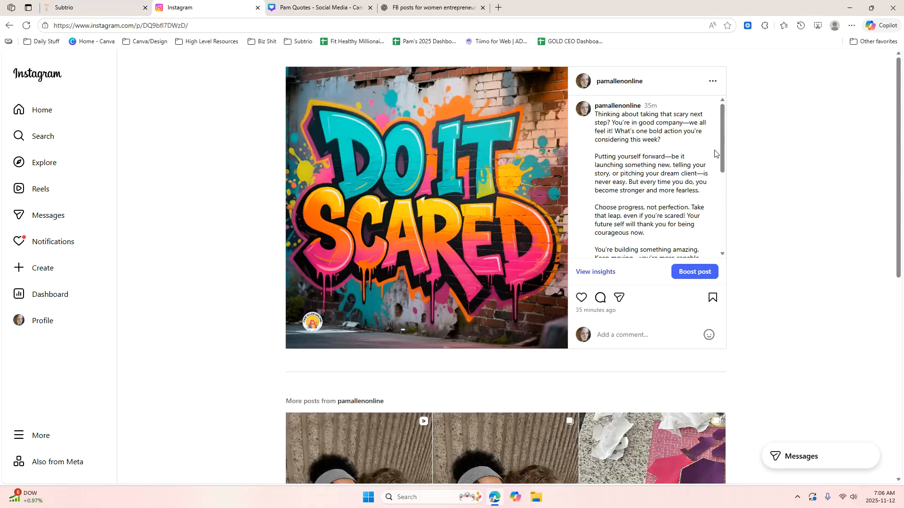
scroll(713, 160, "down", 6)
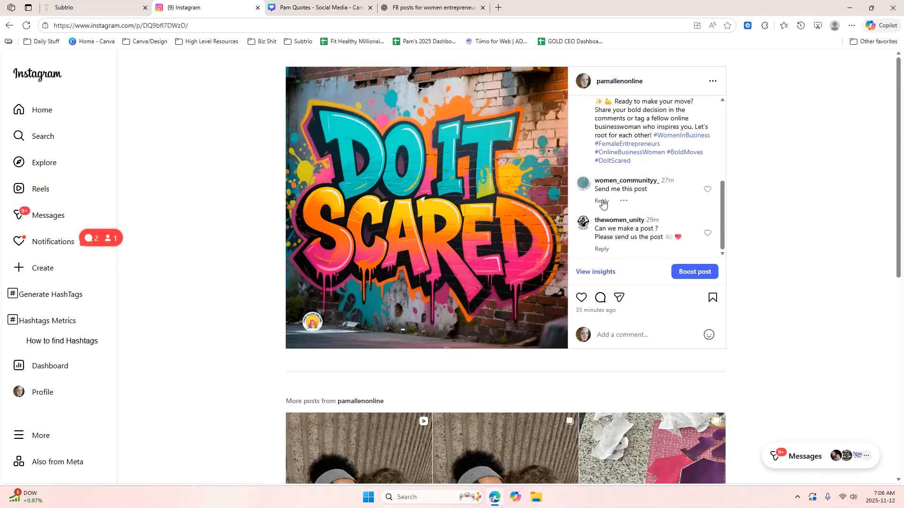
left_click(71, 7)
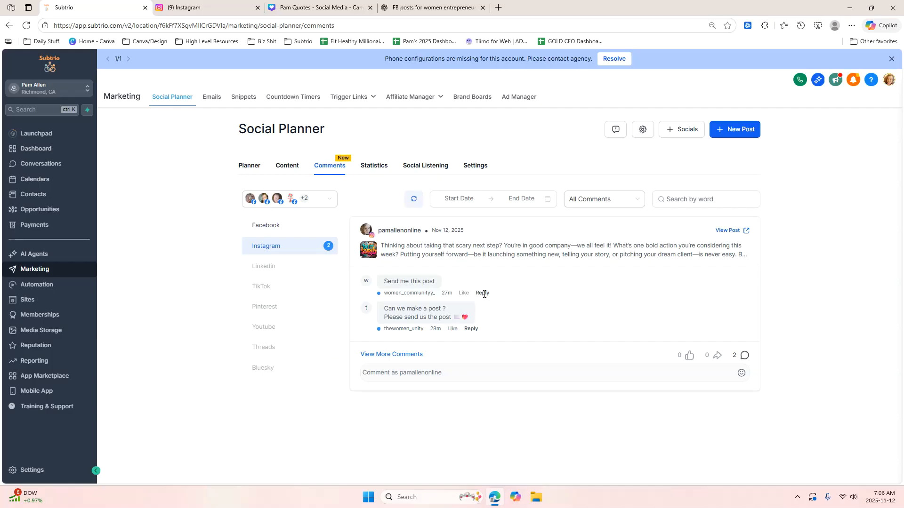
Expand the comment field under the Instagram post and open the full comment thread from the "Send me this post" comment
left_click(475, 373)
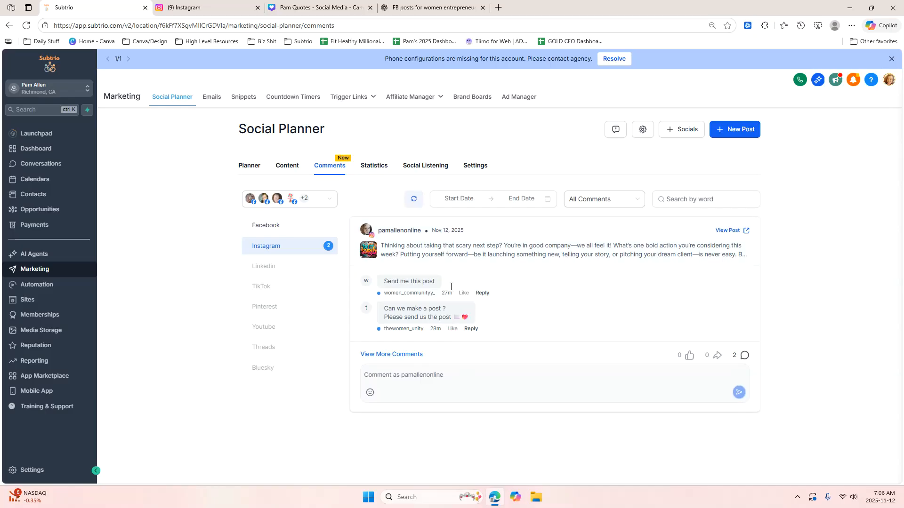
left_click(422, 281)
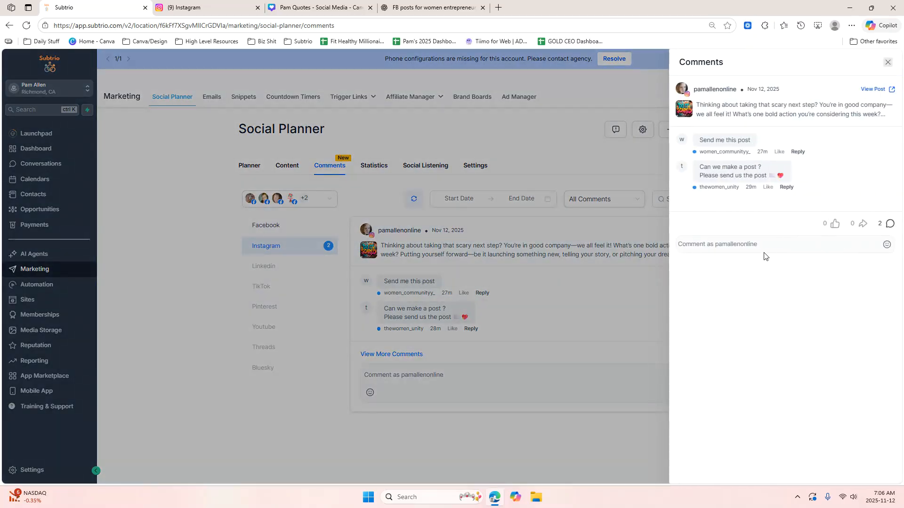
Open a reply to the "Send me this post" comment and close the comment thread without sending it
left_click(797, 152)
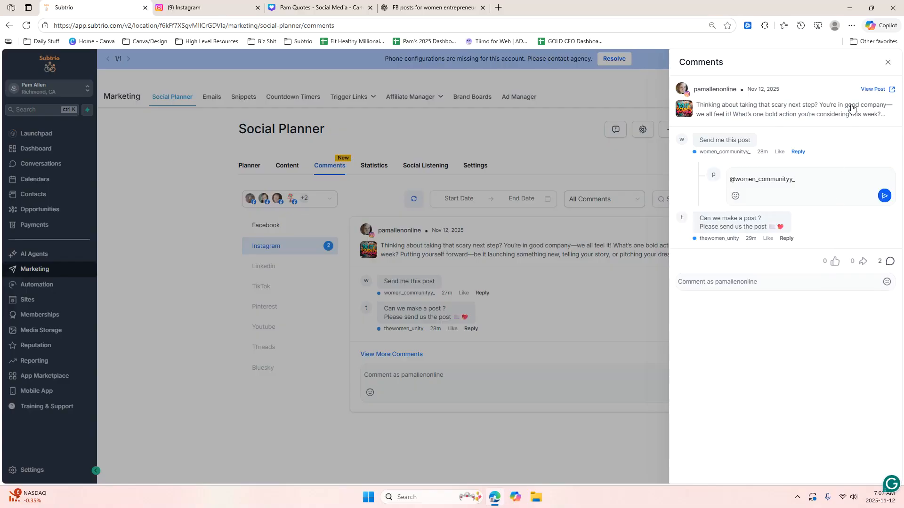
left_click(888, 62)
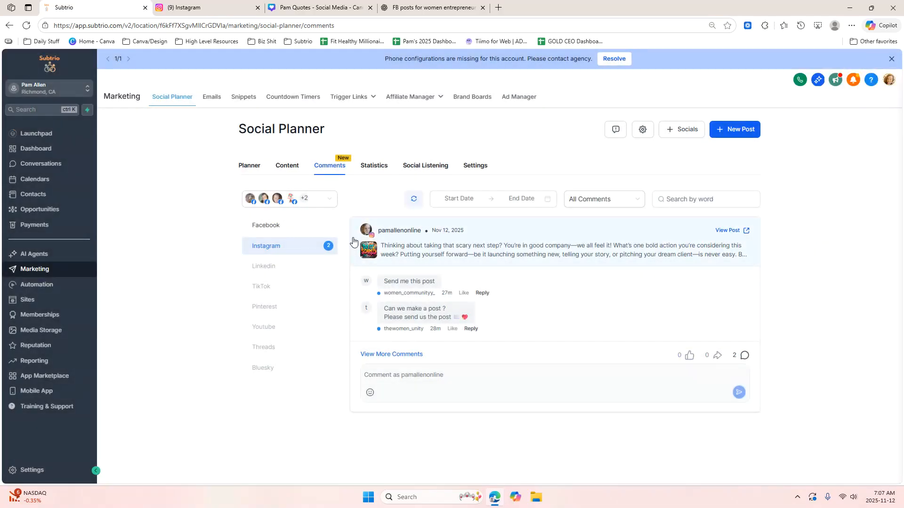
View the social post statistics for Facebook, Instagram and TikTok, and return to the figures for all platforms
left_click(374, 169)
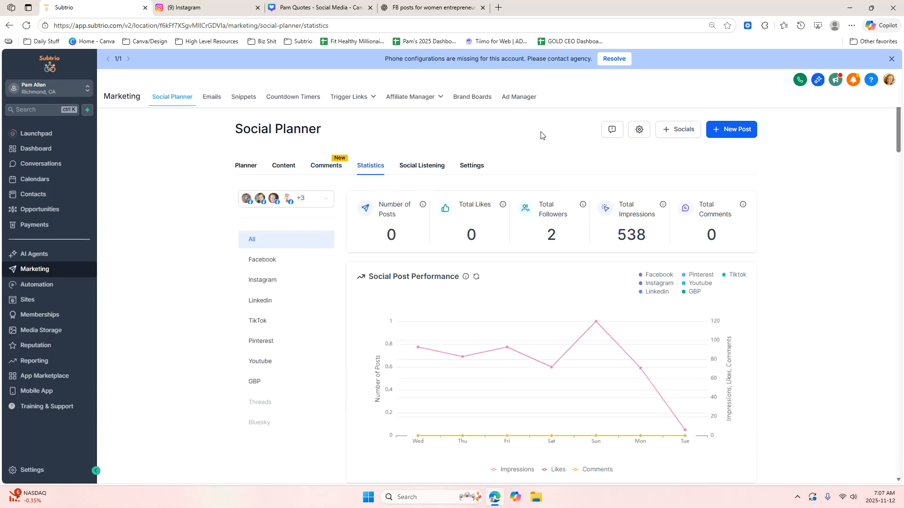
left_click(283, 265)
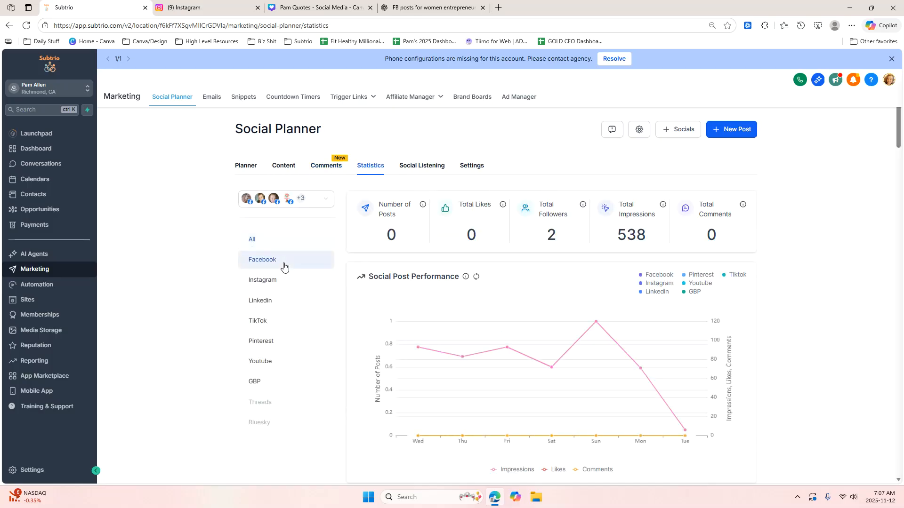
left_click(284, 282)
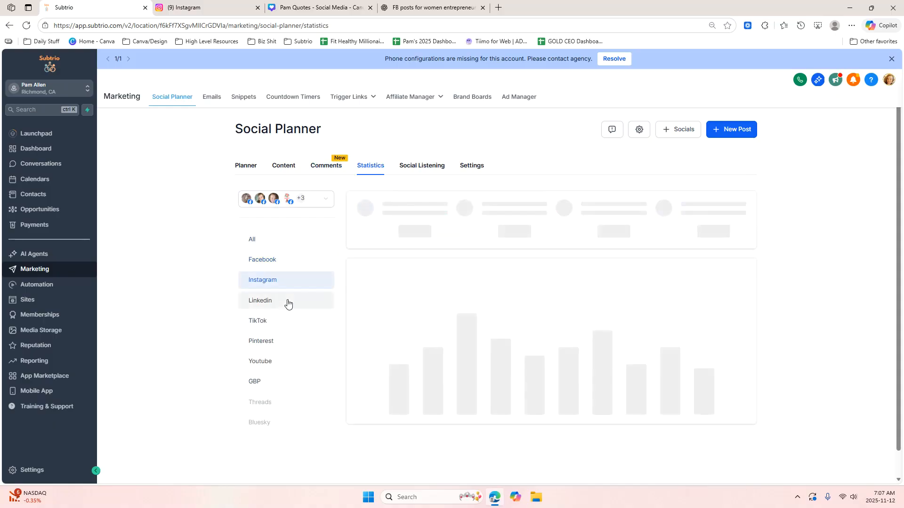
left_click(286, 321)
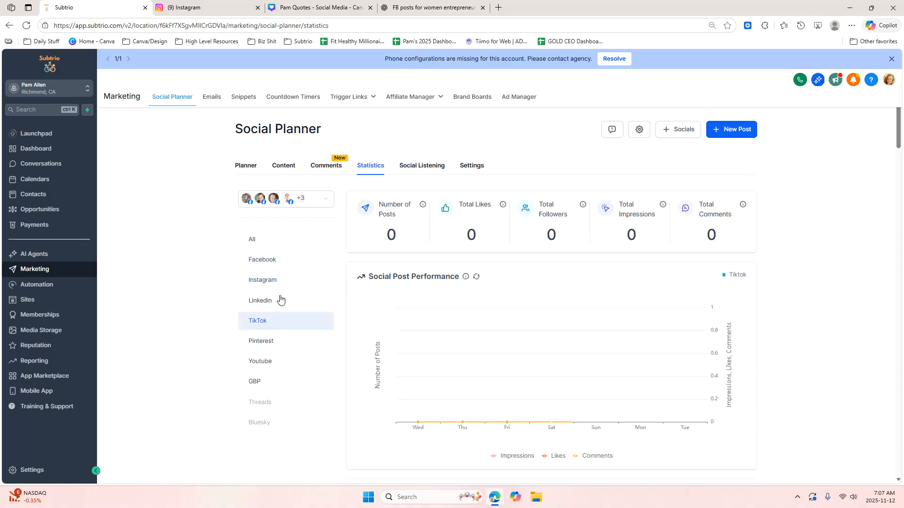
left_click(286, 237)
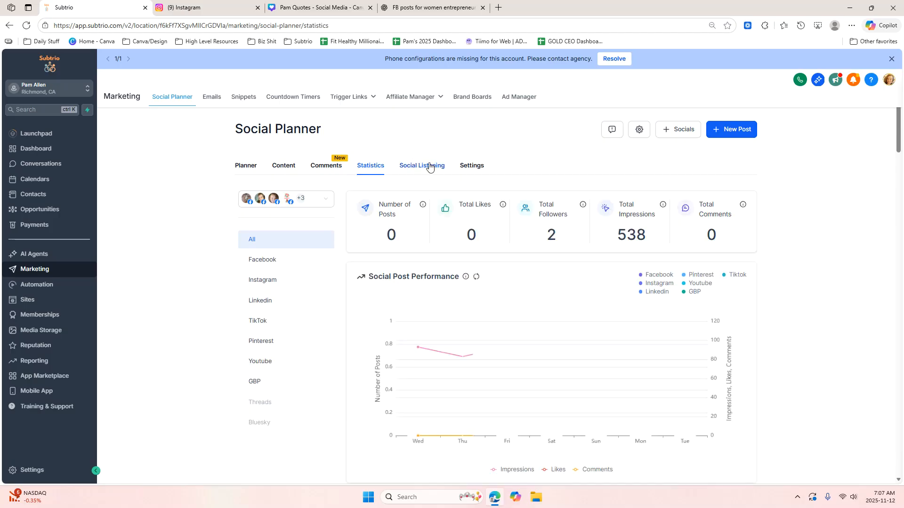
Examine the Social Listening trends, from Google Trends down to the YouTube channels, keywords and videos
left_click(414, 170)
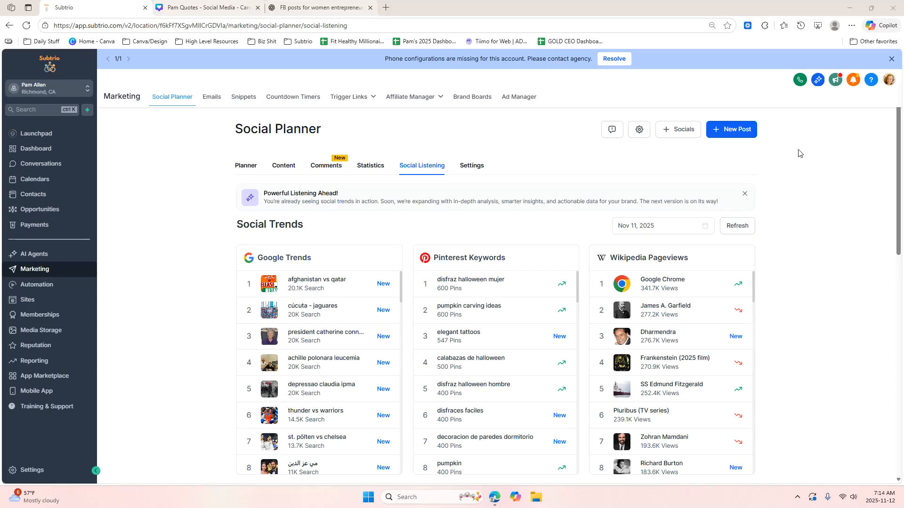
left_click_drag(899, 126, 891, 351)
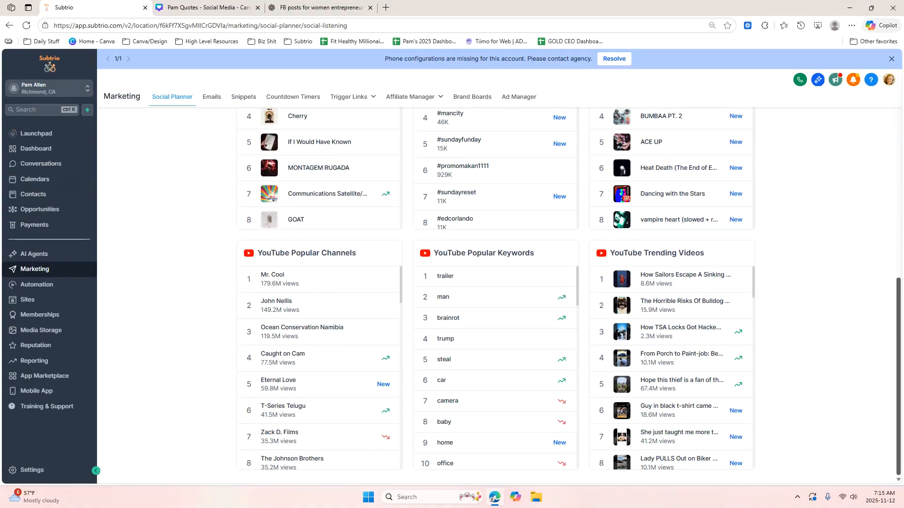
left_click_drag(898, 352, 898, 127)
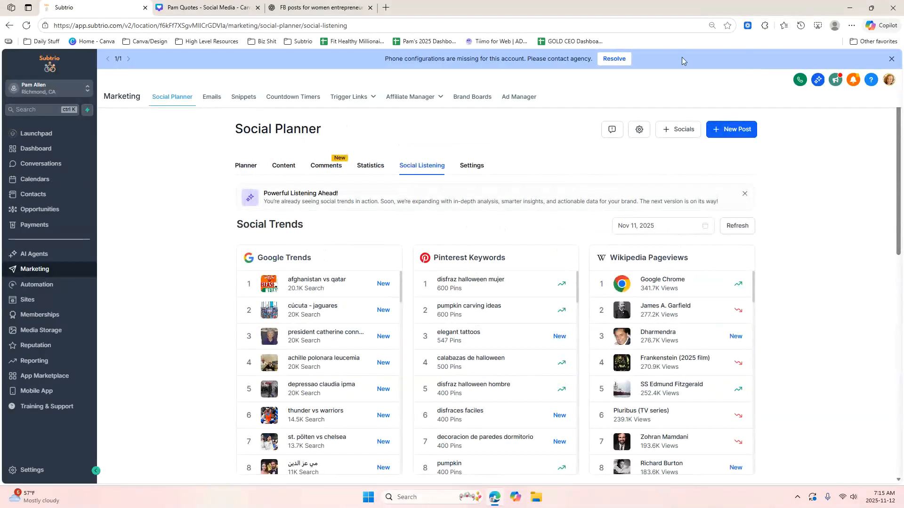
Look at the social account integrations in the Social Planner settings and return to the planner's post list
left_click(484, 169)
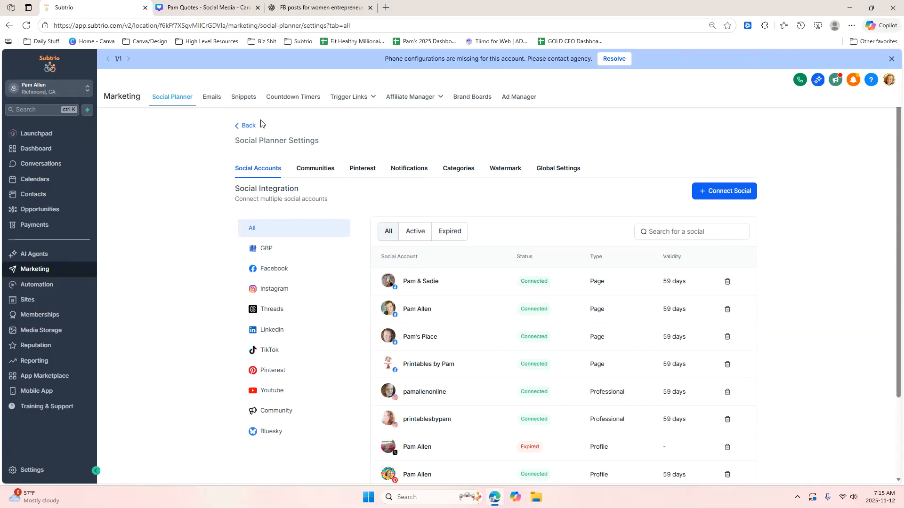
left_click(243, 126)
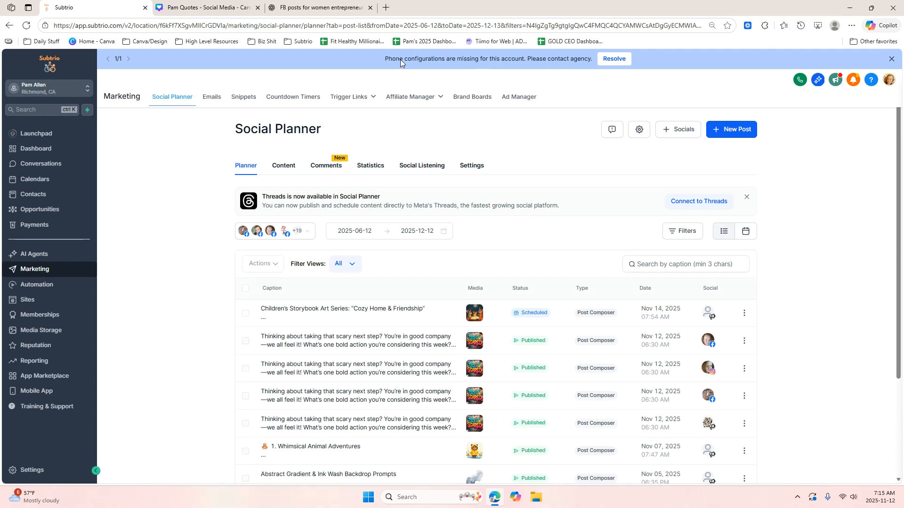
Switch to the social media quotes design in Canva and look over its quote pages
left_click(223, 4)
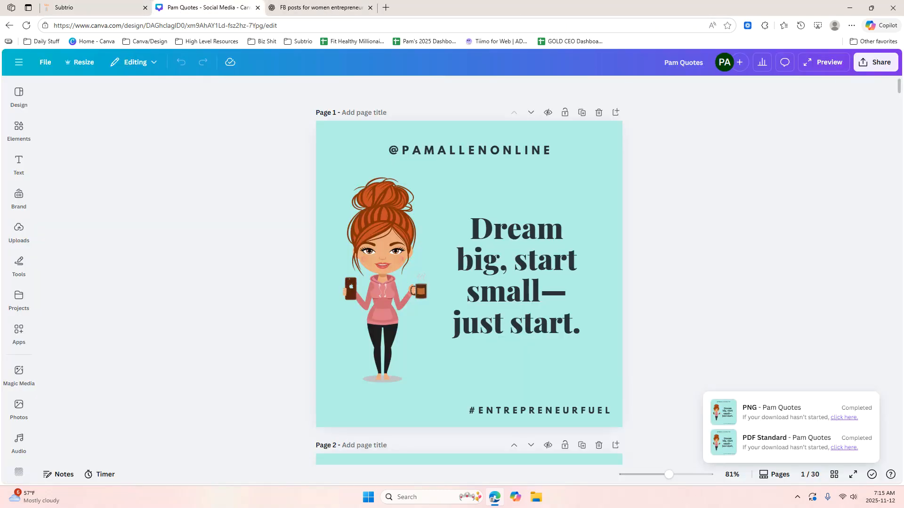
mouse_move(900, 85)
left_mouse_down()
mouse_move(899, 334)
mouse_move(882, 376)
mouse_move(898, 463)
mouse_move(899, 86)
left_mouse_up()
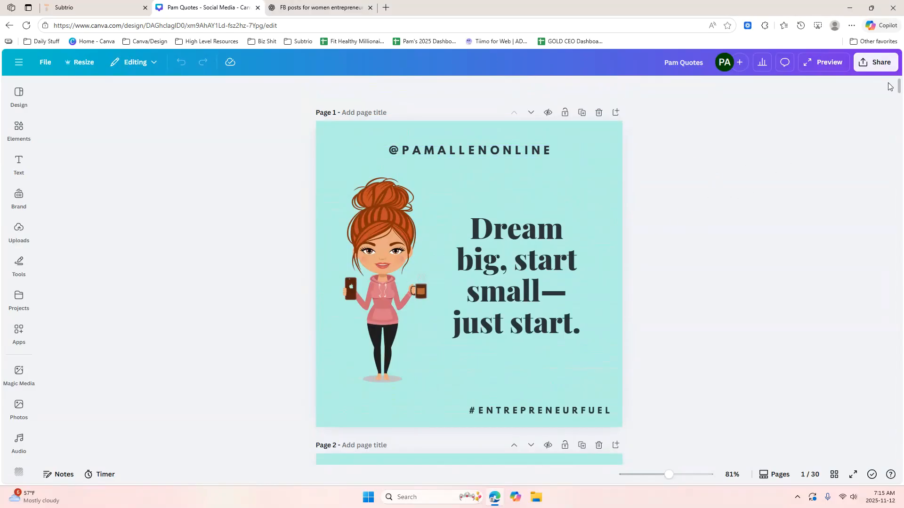
left_click_drag(900, 85, 891, 62)
Open the quotes design's download options and set the file type to PDF Standard
left_click(875, 62)
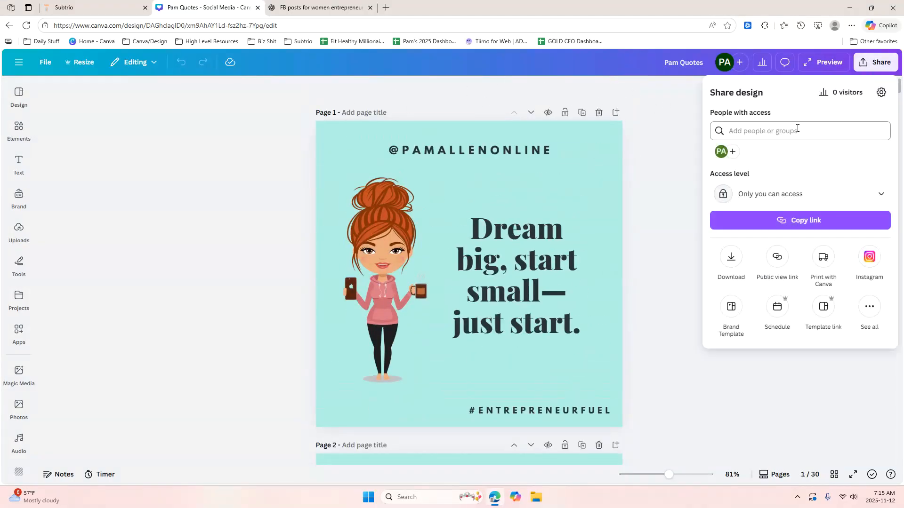
left_click(731, 258)
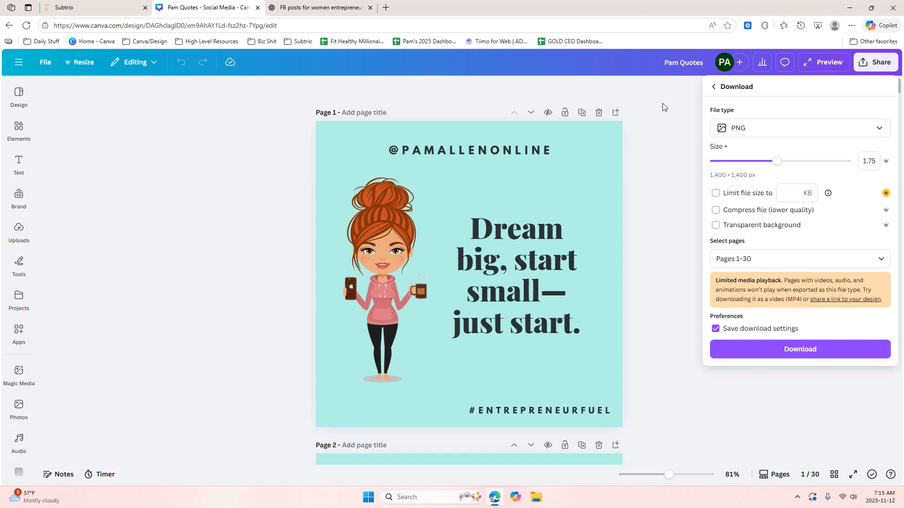
left_click(861, 128)
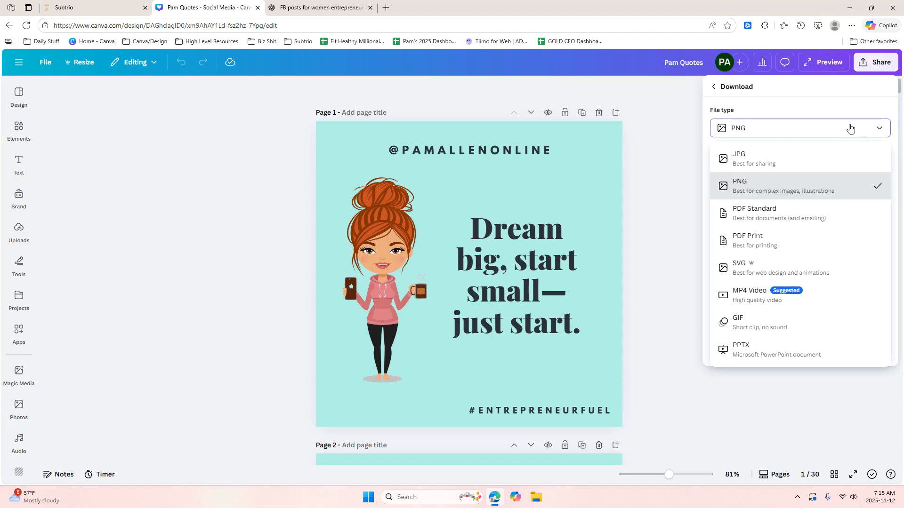
left_click(767, 210)
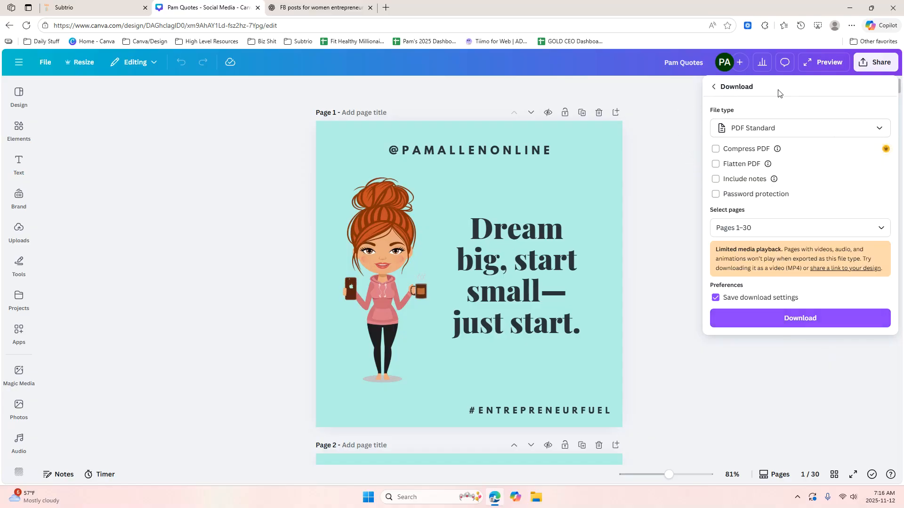
Switch to the ChatGPT conversation and read the Facebook posts for women entrepreneurs written from the quotes PDF
left_click(307, 8)
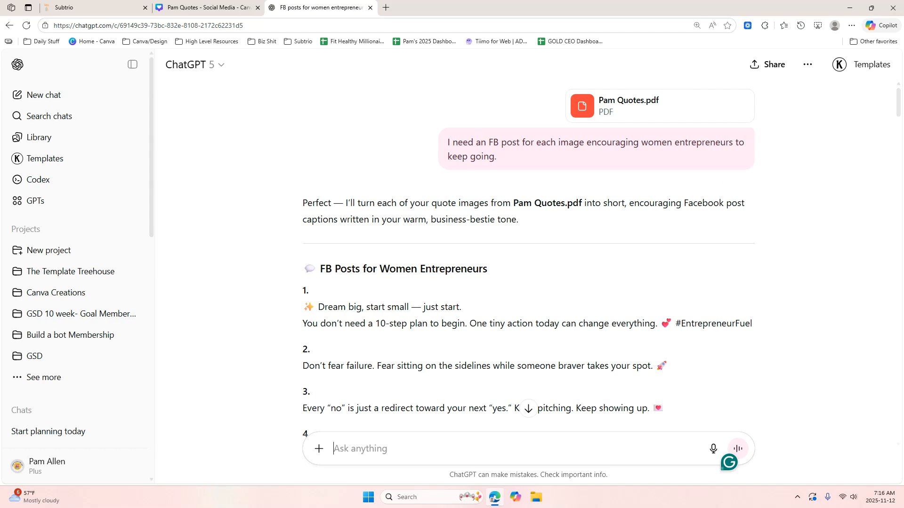
left_click_drag(898, 99, 899, 98)
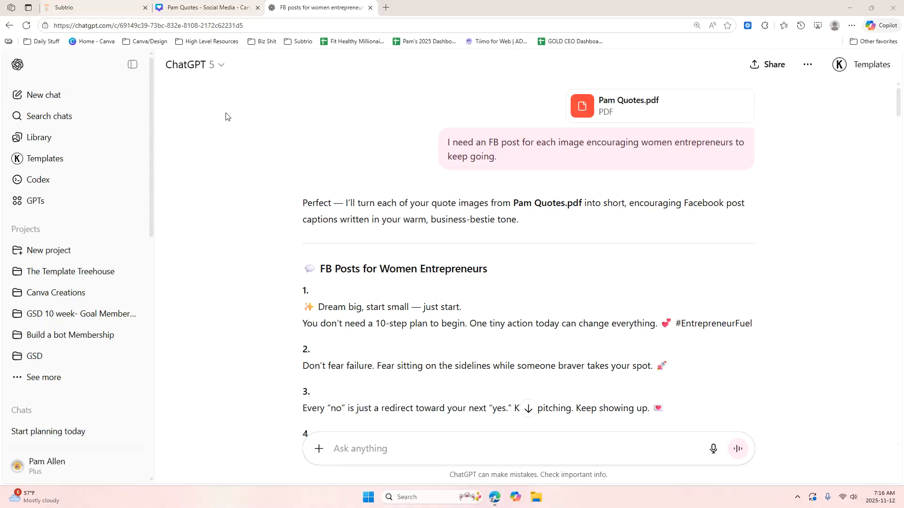
left_click_drag(897, 103, 900, 113)
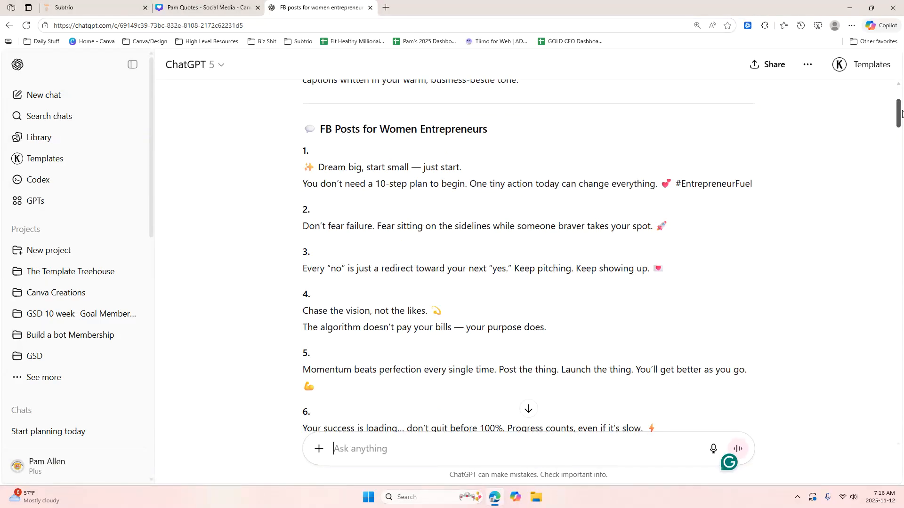
mouse_move(899, 99)
left_mouse_down()
mouse_move(899, 426)
mouse_move(899, 100)
left_mouse_up()
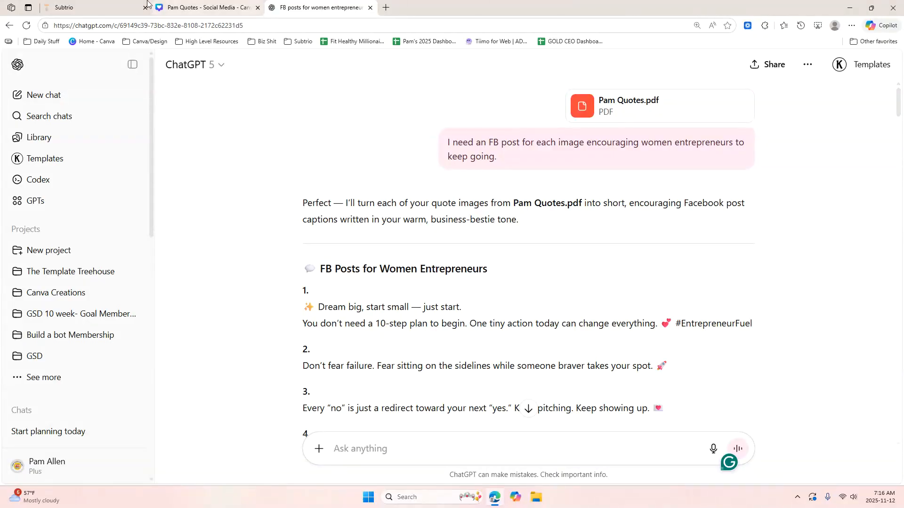
Switch back to Subtrio and create a new social post from the planner
left_click(66, 7)
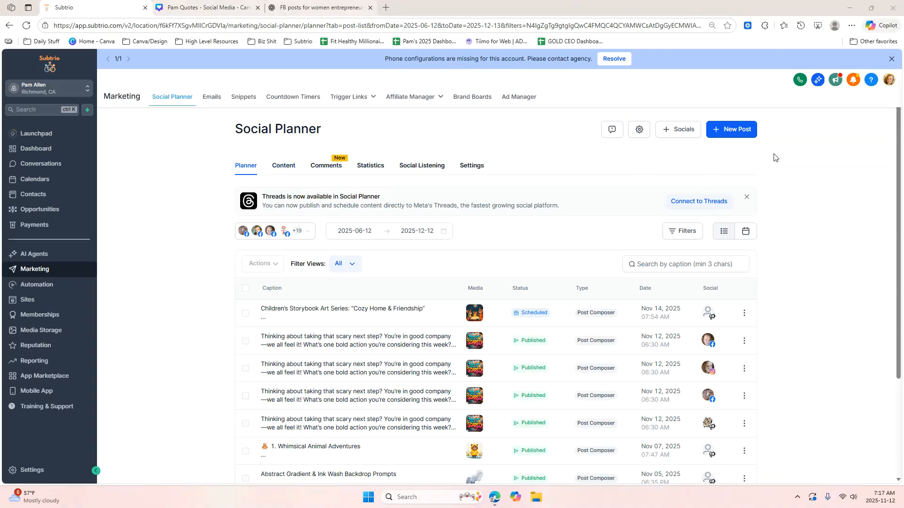
left_click(733, 131)
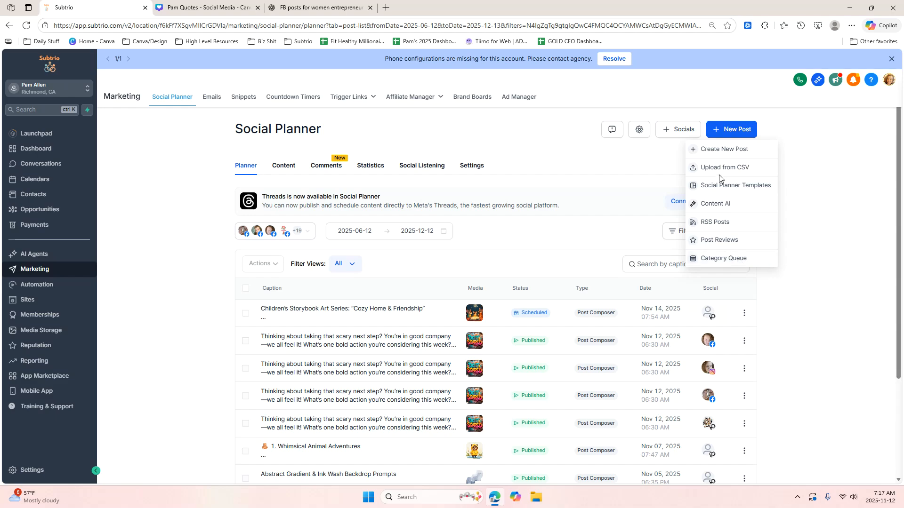
left_click(725, 149)
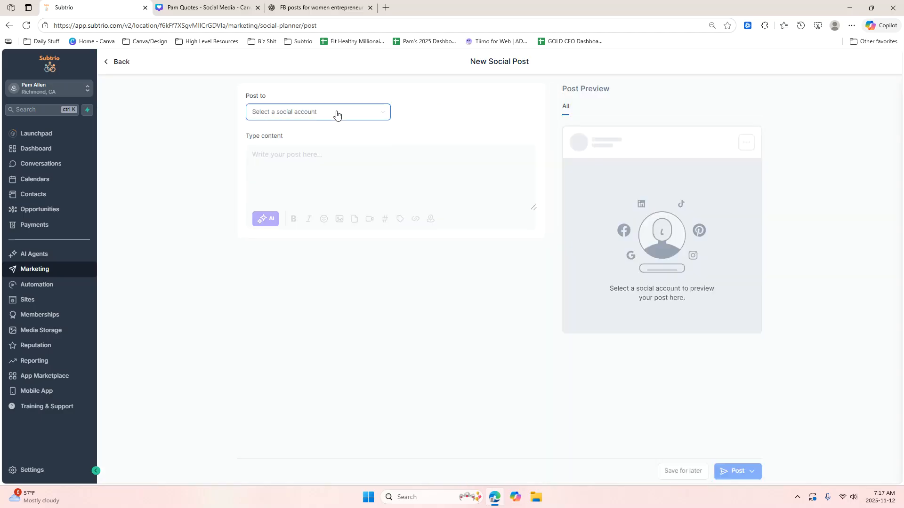
Select the Facebook pages Pam's Place and Pam & Sadie as accounts to post to
left_click(337, 114)
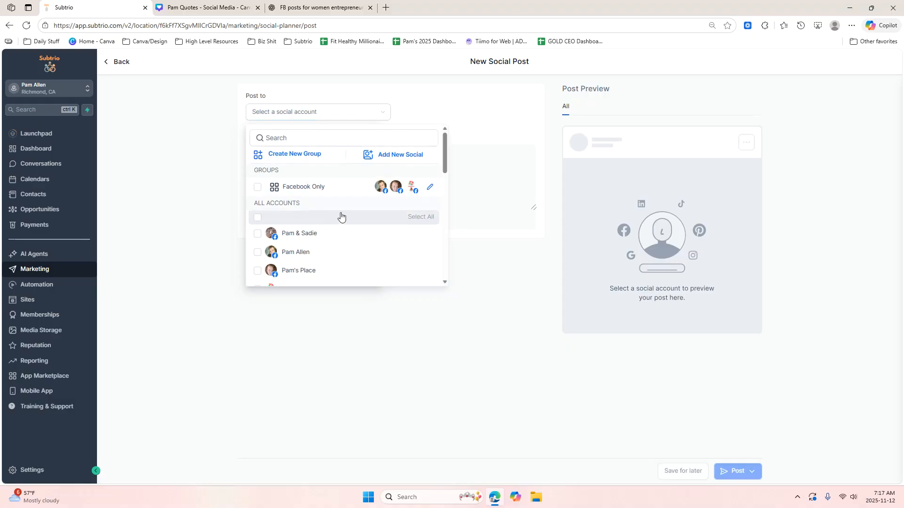
left_click_drag(444, 149, 442, 156)
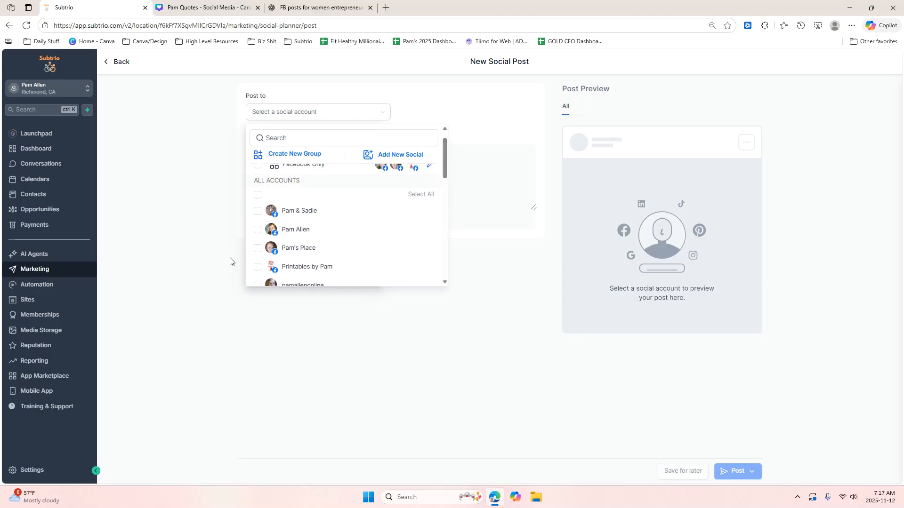
left_click(256, 249)
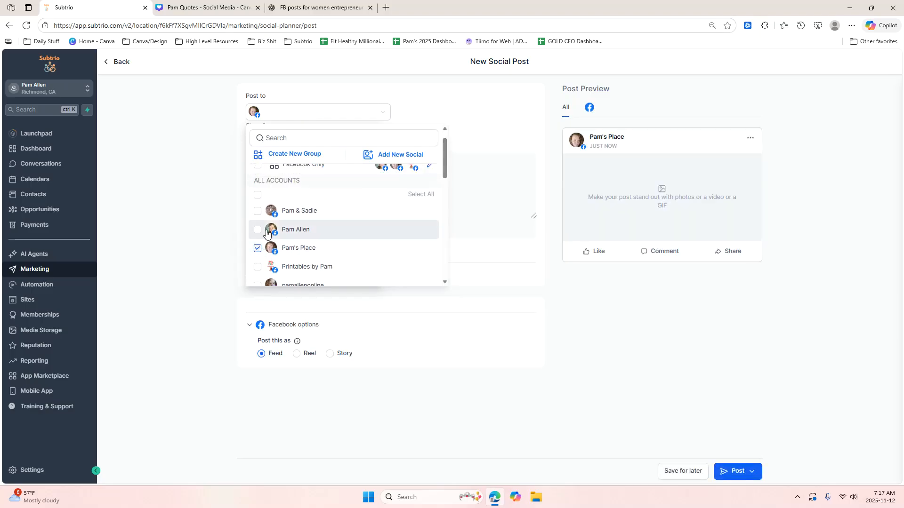
left_click(258, 211)
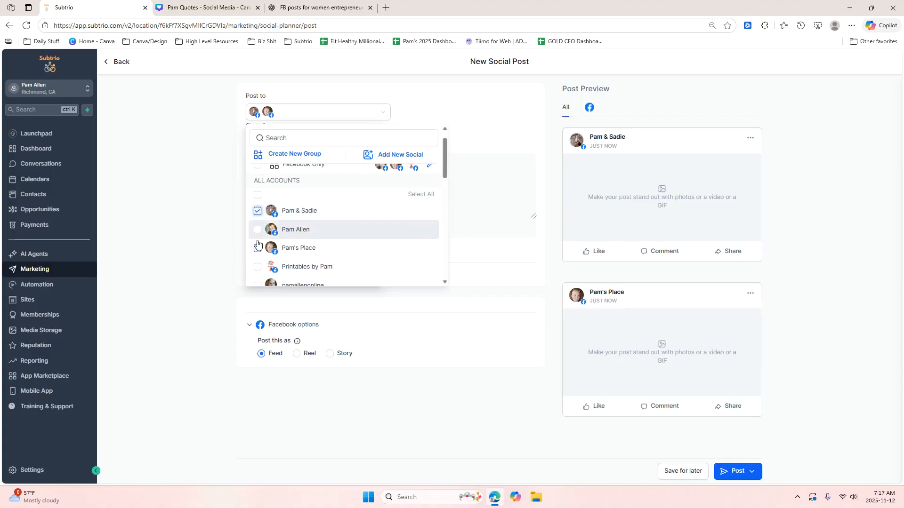
Add the first listed Instagram account and the GSD 10 Week Launch Membership Announcements channel to the post's destinations
left_click_drag(442, 159, 443, 176)
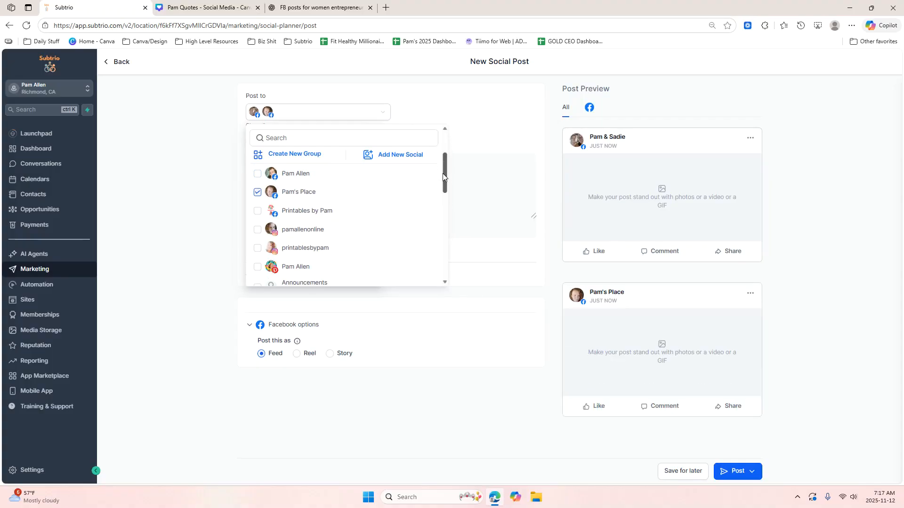
left_click(258, 230)
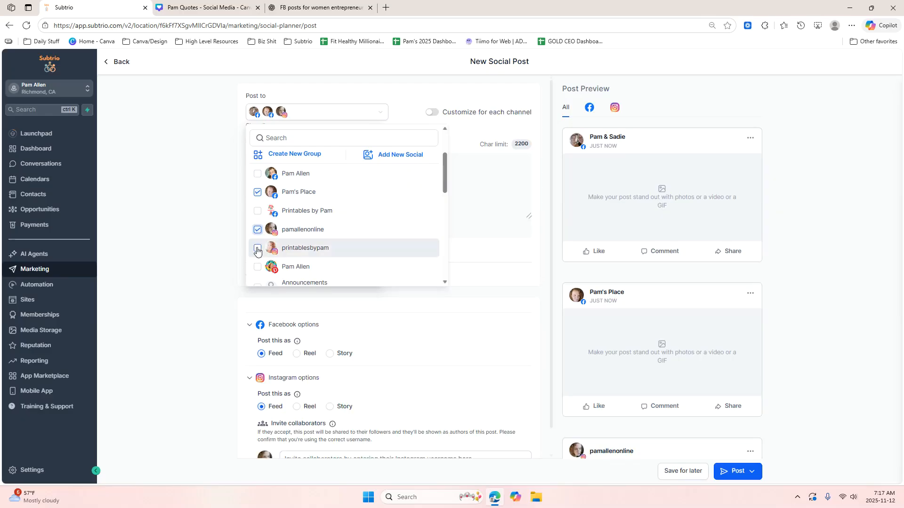
left_click_drag(444, 182, 444, 194)
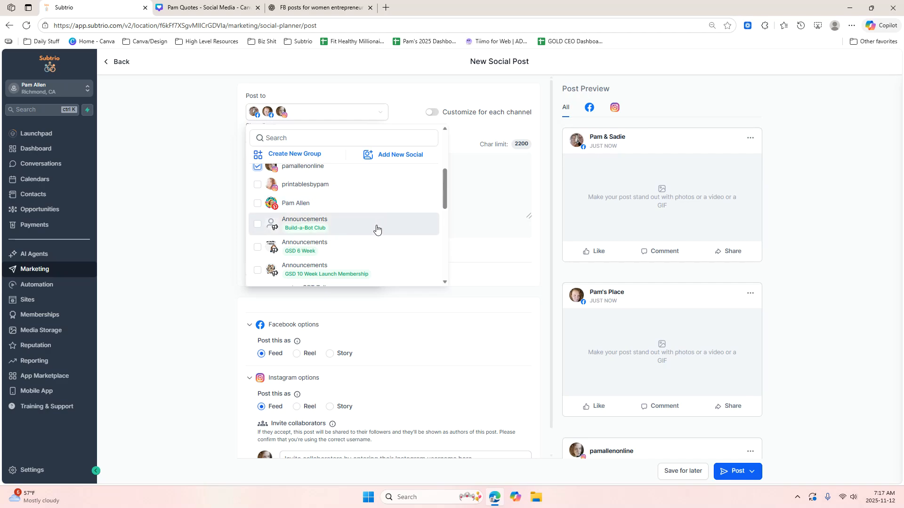
left_click_drag(443, 195, 443, 200)
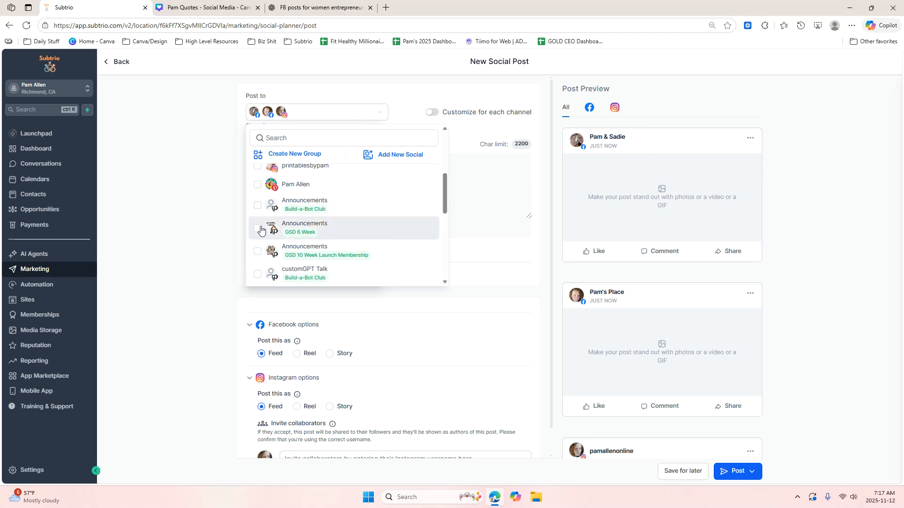
left_click(257, 251)
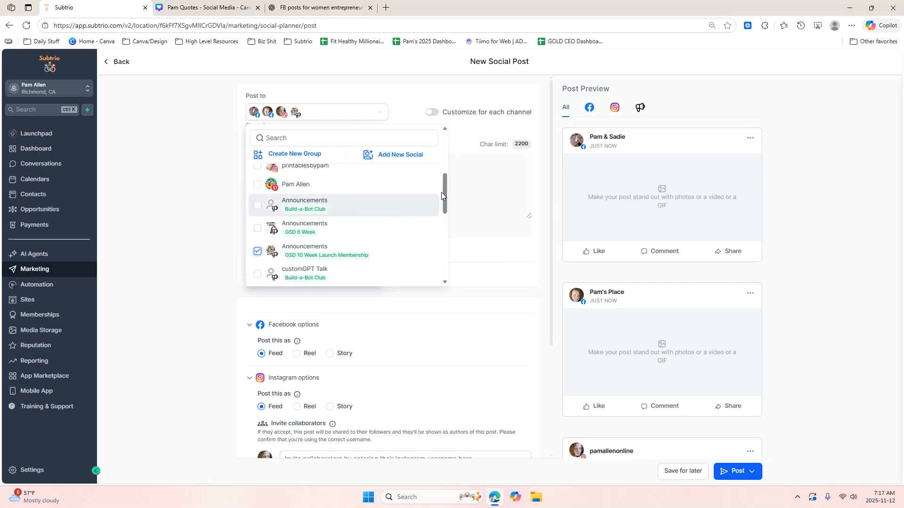
left_click_drag(443, 189, 443, 222)
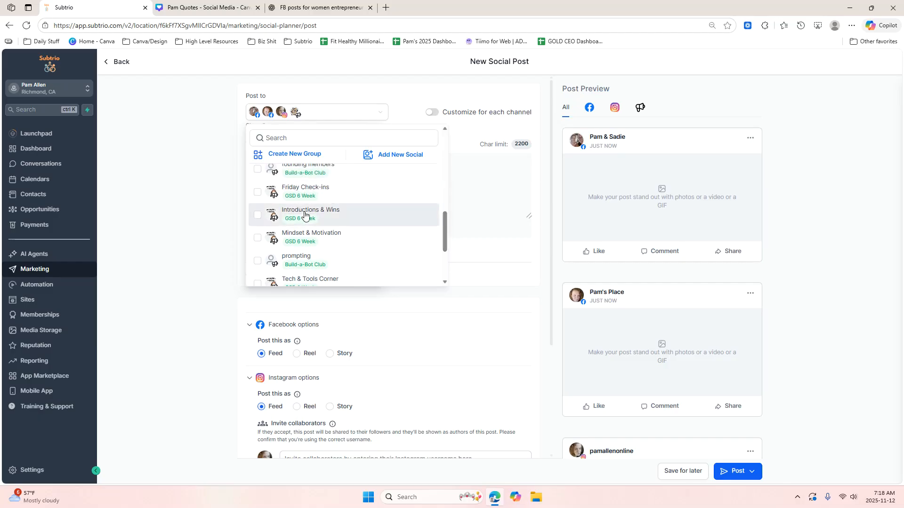
Add the GSD 6 Week Mindset & Motivation channel to the post's destinations and close the account list
mouse_move(448, 238)
left_mouse_down()
mouse_move(445, 175)
mouse_move(441, 254)
mouse_move(442, 155)
mouse_move(435, 242)
left_mouse_up()
scroll(435, 242, "up", 1)
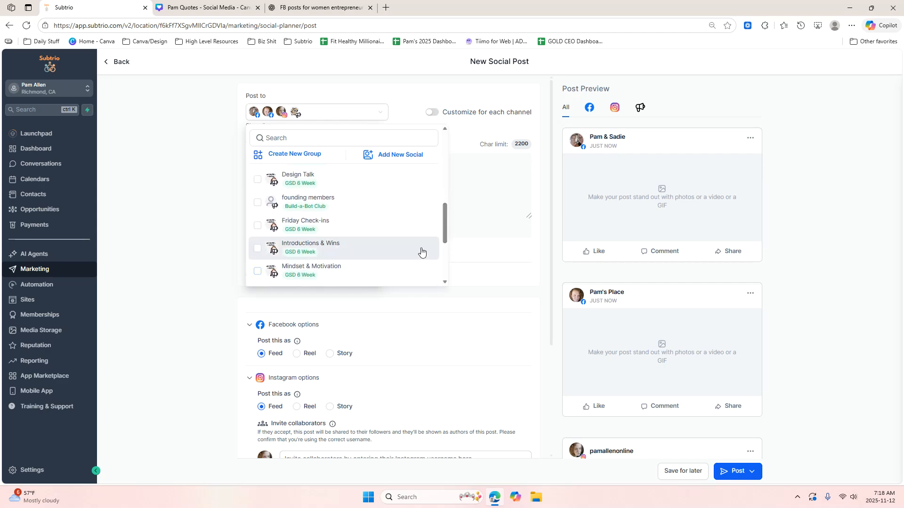
left_click(257, 272)
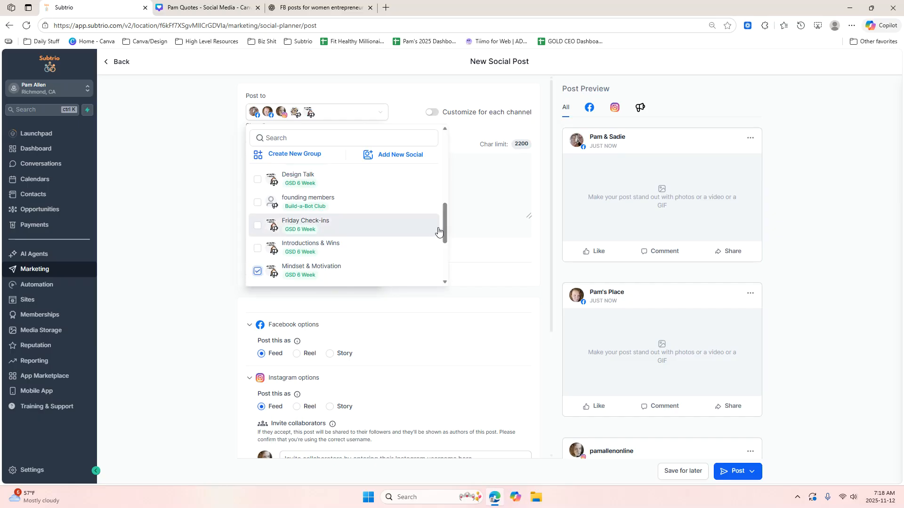
left_click_drag(444, 213, 420, 91)
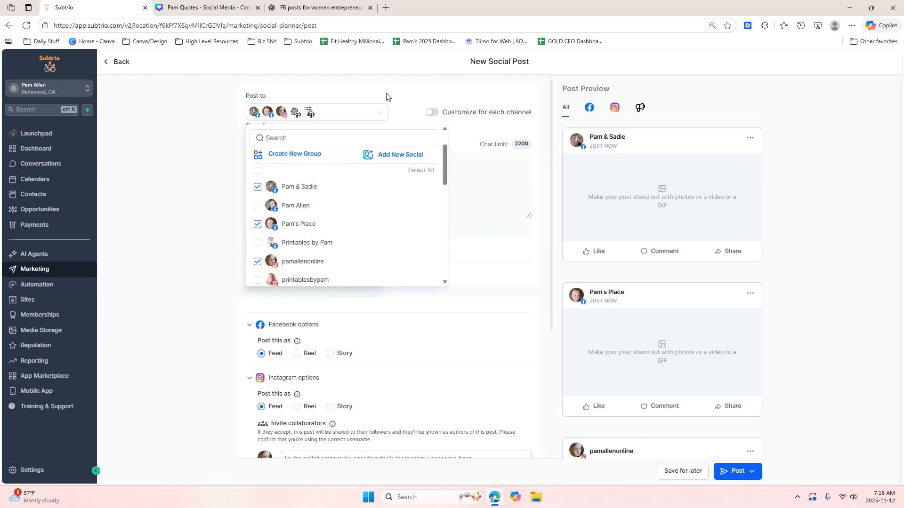
left_click(404, 95)
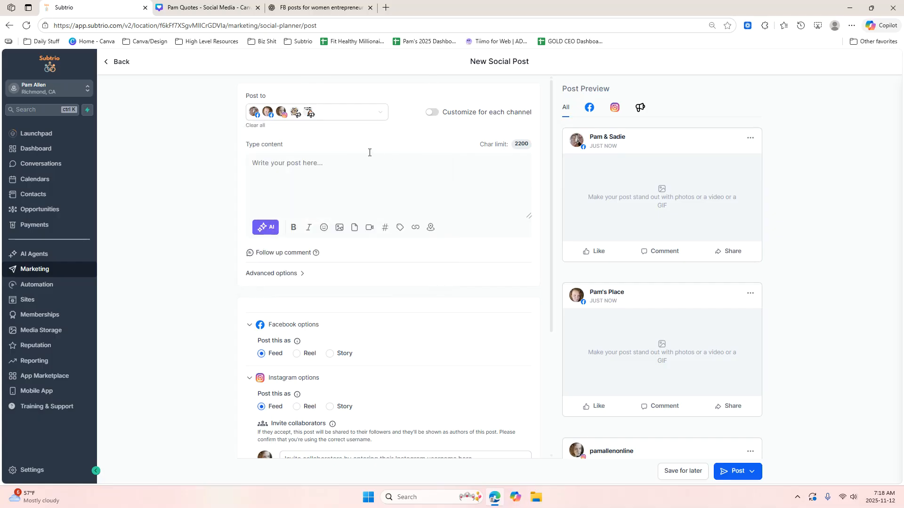
Turn on customization for each channel, view the Facebook, Instagram and community versions, and disable the customization again
left_click(430, 113)
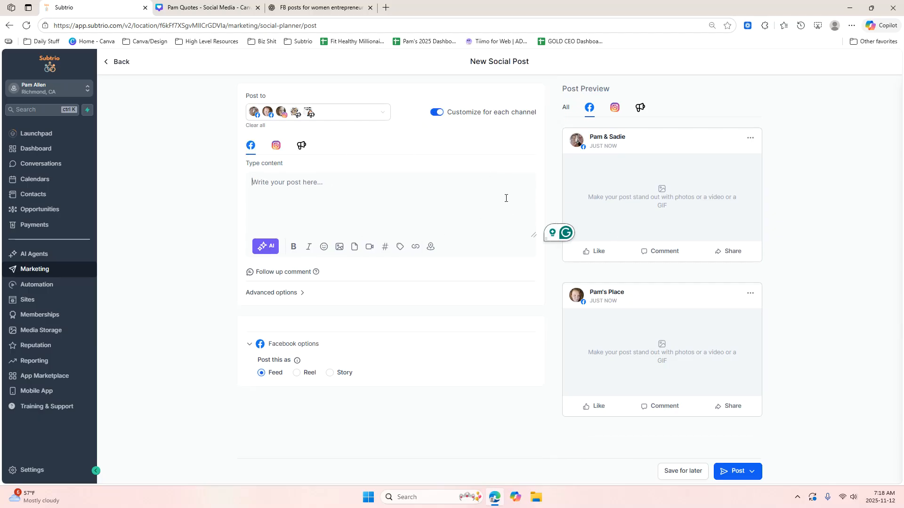
left_click(277, 147)
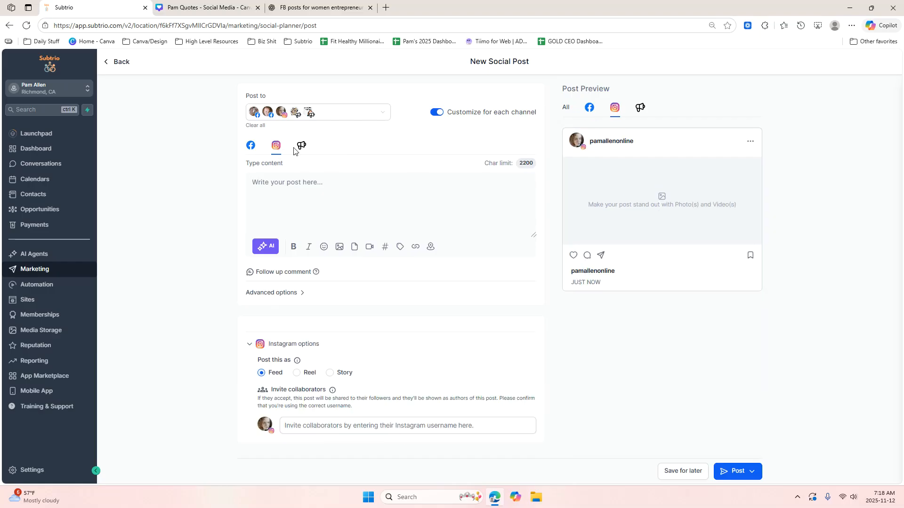
left_click(302, 147)
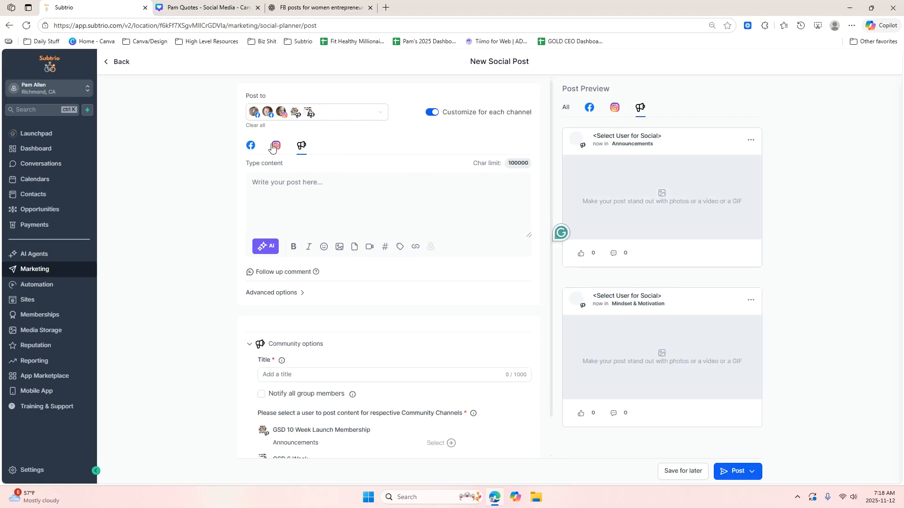
left_click(278, 146)
left_click(251, 147)
left_click(437, 115)
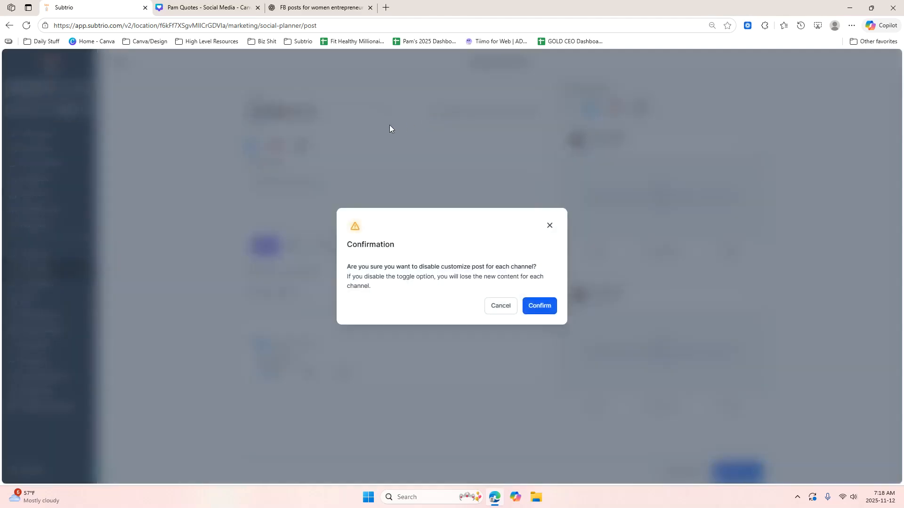
left_click(539, 307)
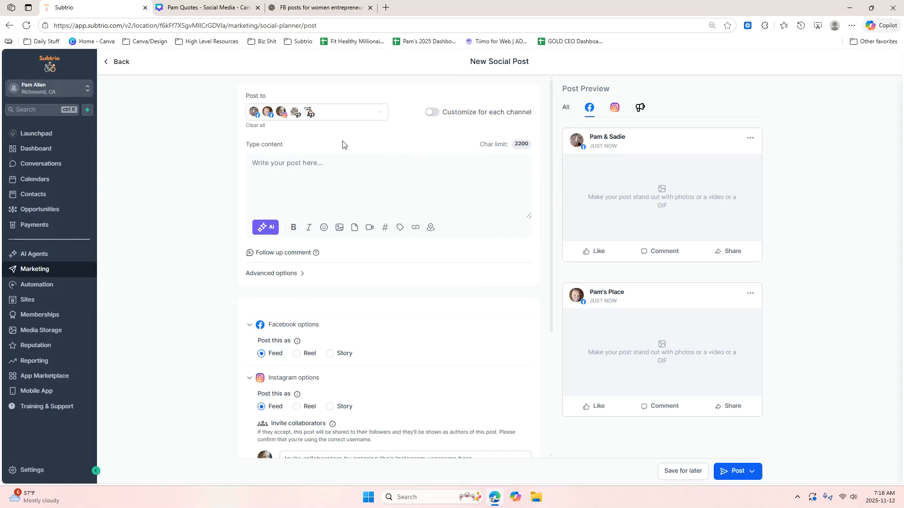
Upload image 30 from the Pam Quotes (1) download folder to media storage and attach it to the post
left_click(340, 232)
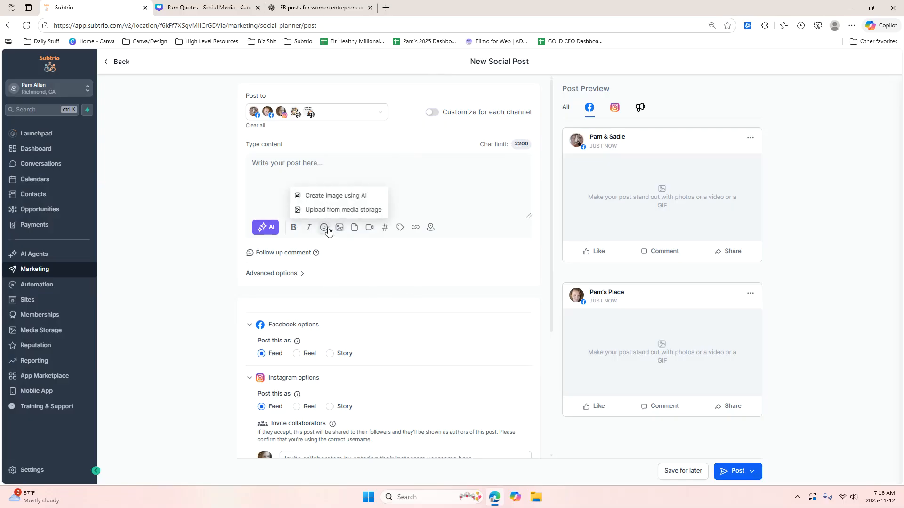
left_click(330, 215)
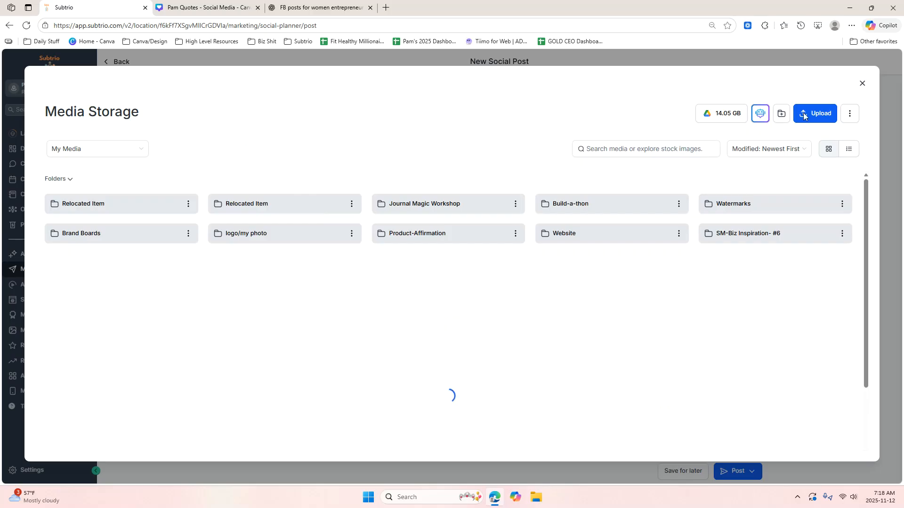
left_click(796, 116)
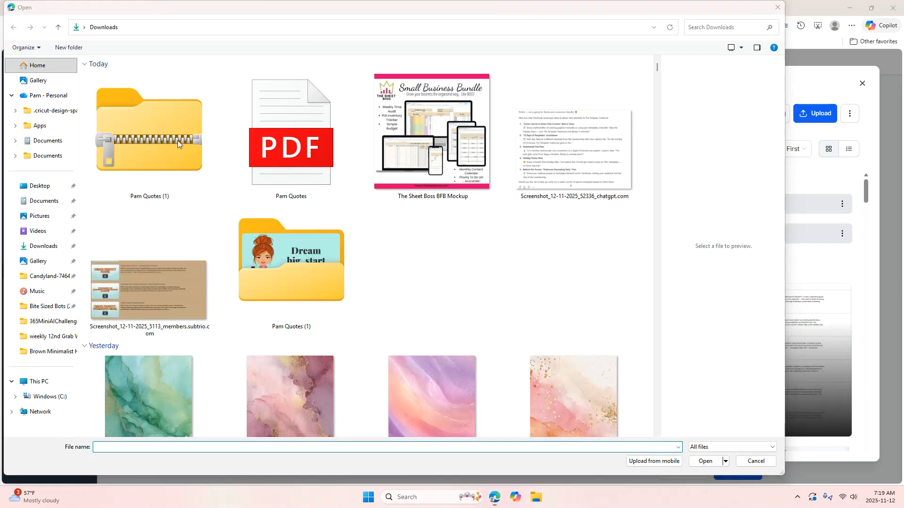
double_click(306, 259)
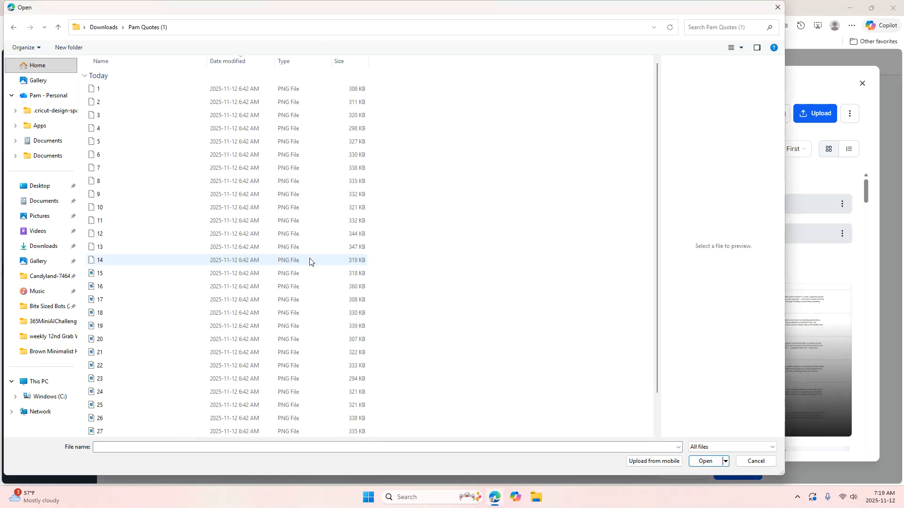
scroll(654, 170, "down", 1)
left_click(99, 431)
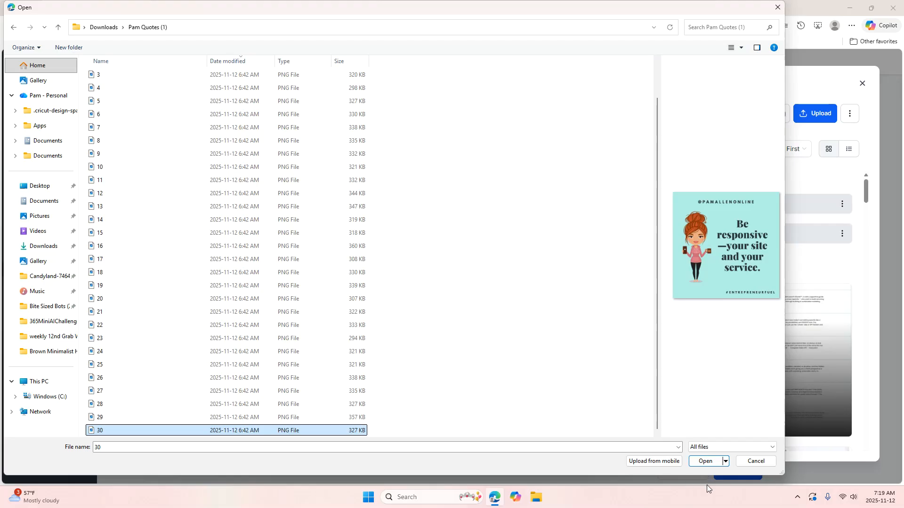
left_click(708, 465)
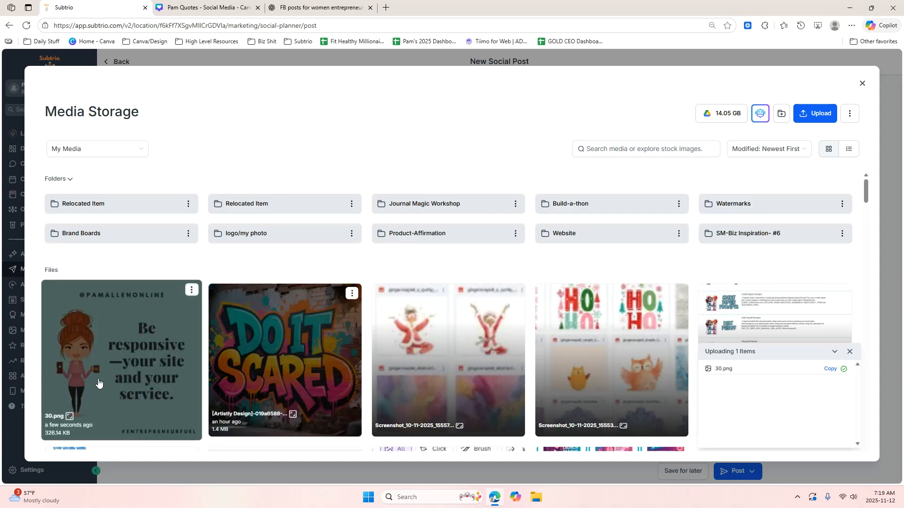
left_click(129, 384)
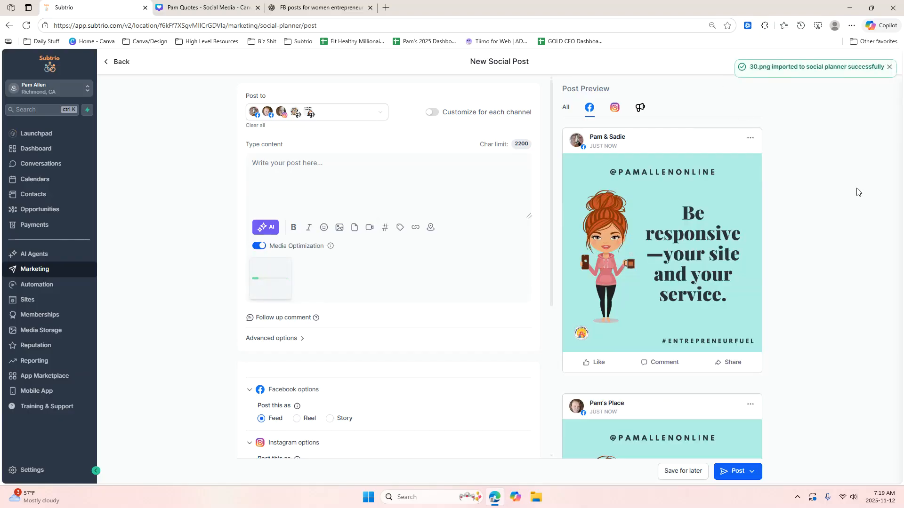
Switch to the ChatGPT conversation and copy caption 30, "Be responsive — your site and your service.", with its paragraph
left_click(314, 8)
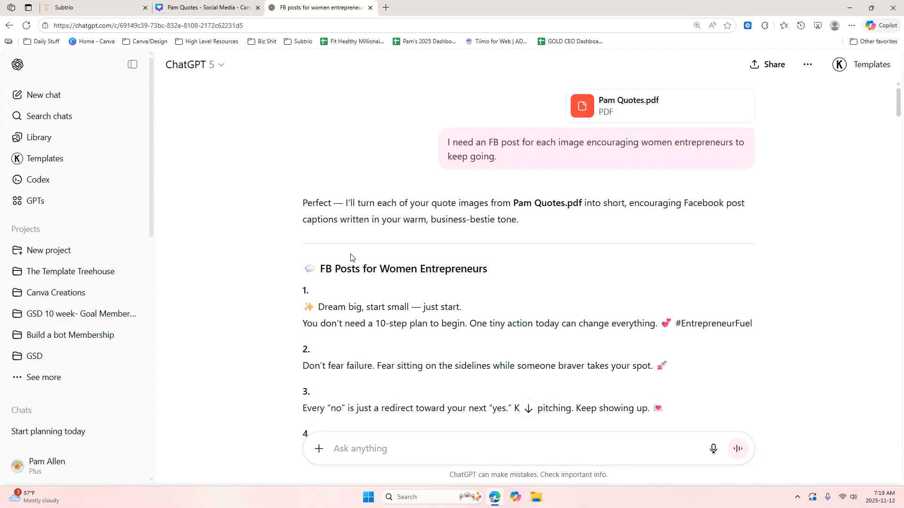
left_click_drag(898, 104, 889, 418)
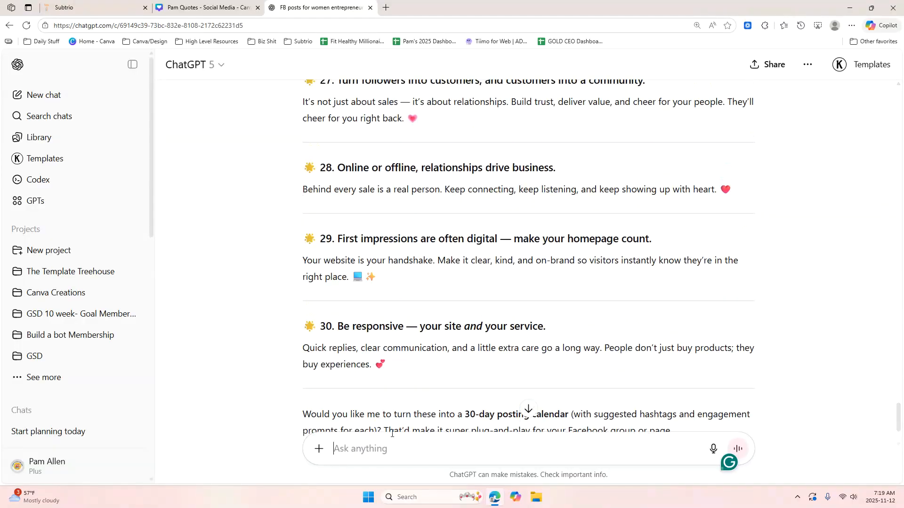
left_click_drag(340, 327, 420, 374)
right_click(415, 324)
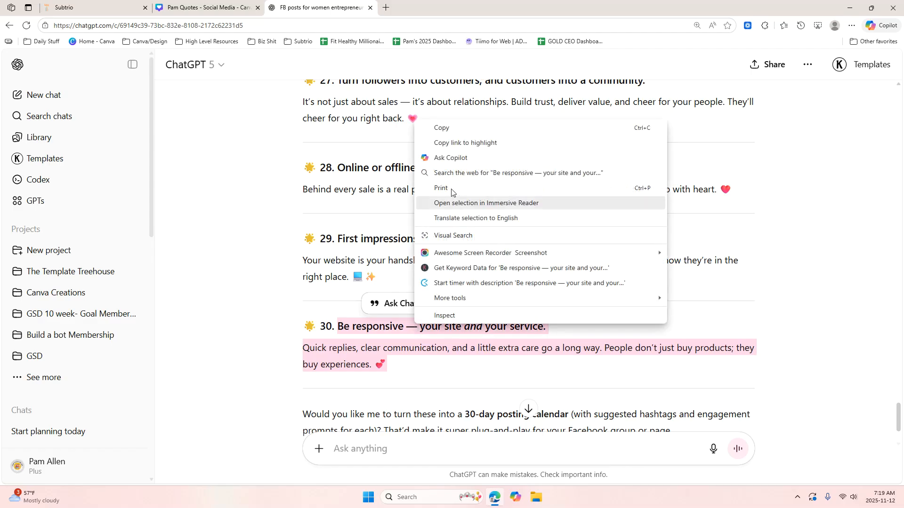
left_click(440, 127)
Switch back to Subtrio, paste the copied caption as the post content, and make its first line bold
left_click(179, 8)
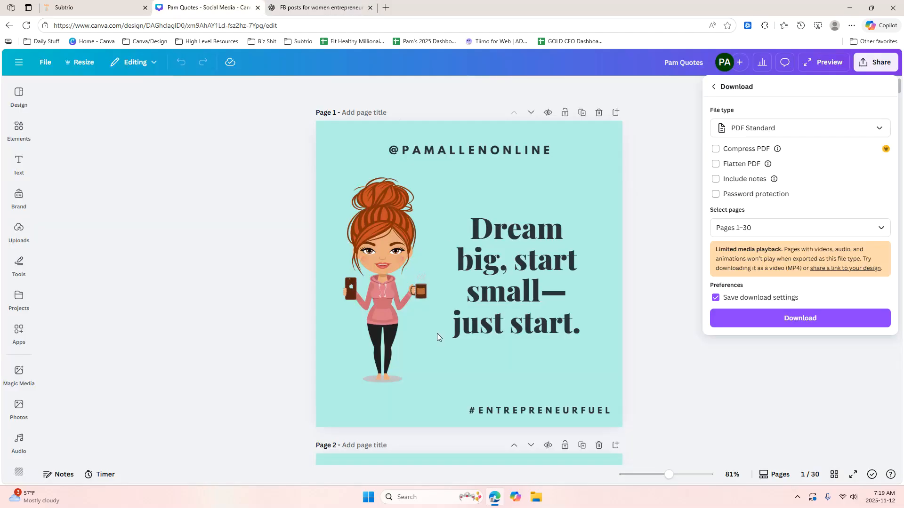
left_click(127, 7)
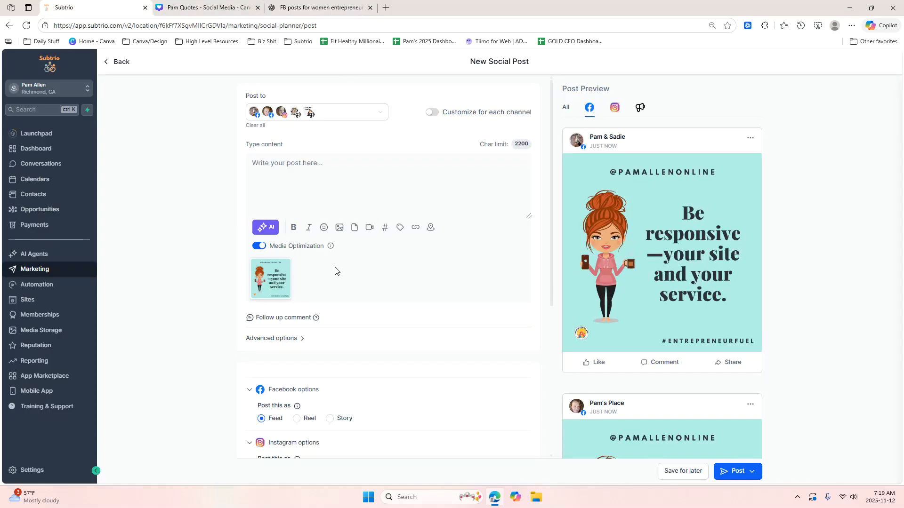
right_click(291, 171)
left_click(278, 163)
right_click(277, 164)
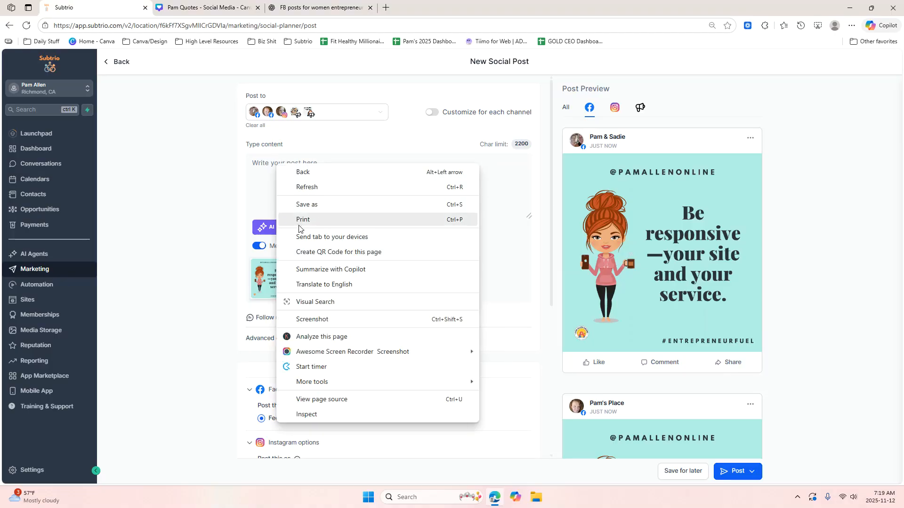
left_click(258, 163)
right_click(258, 166)
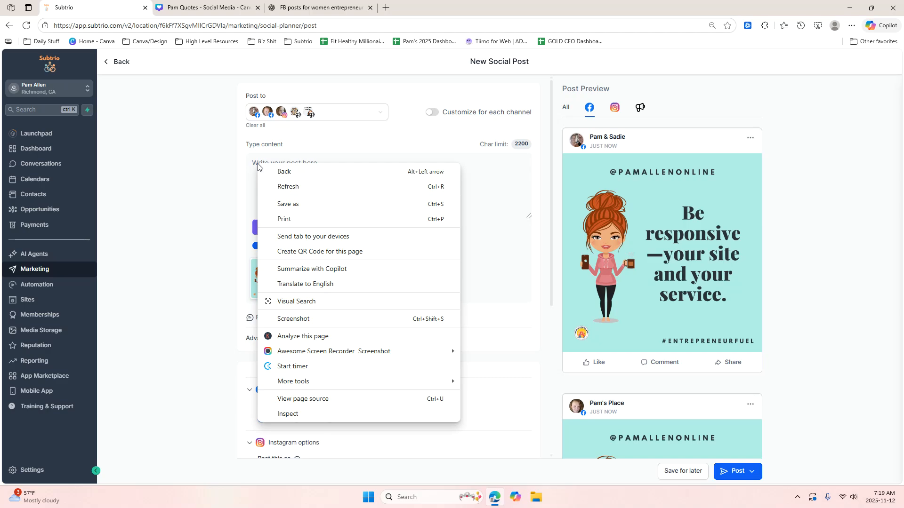
left_click(257, 163)
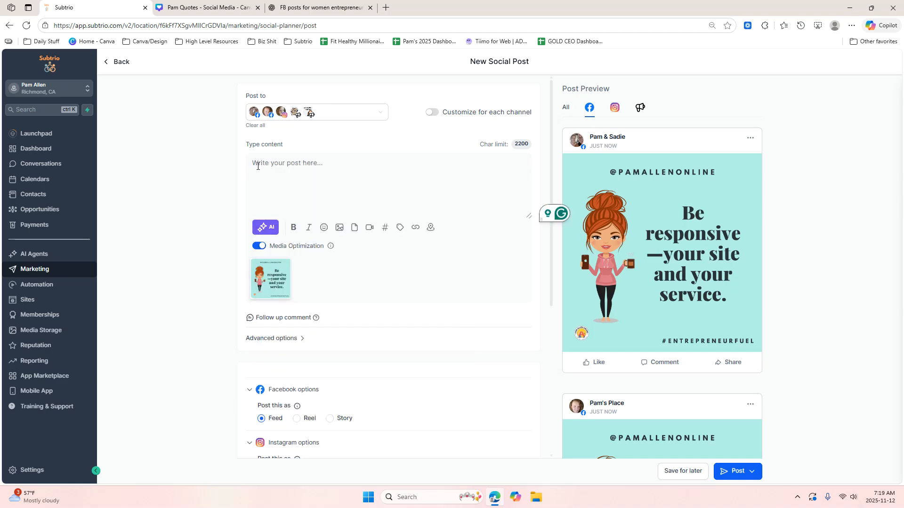
key("ctrl+v")
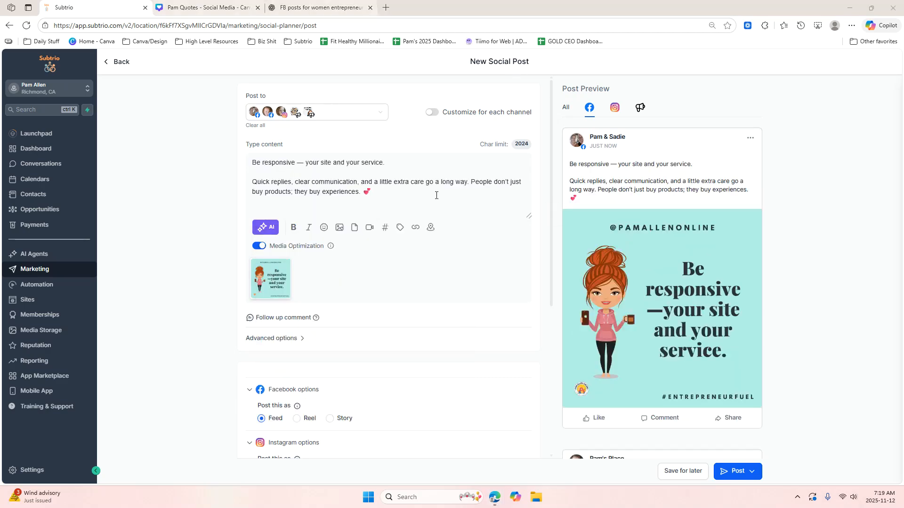
left_click_drag(409, 162, 250, 162)
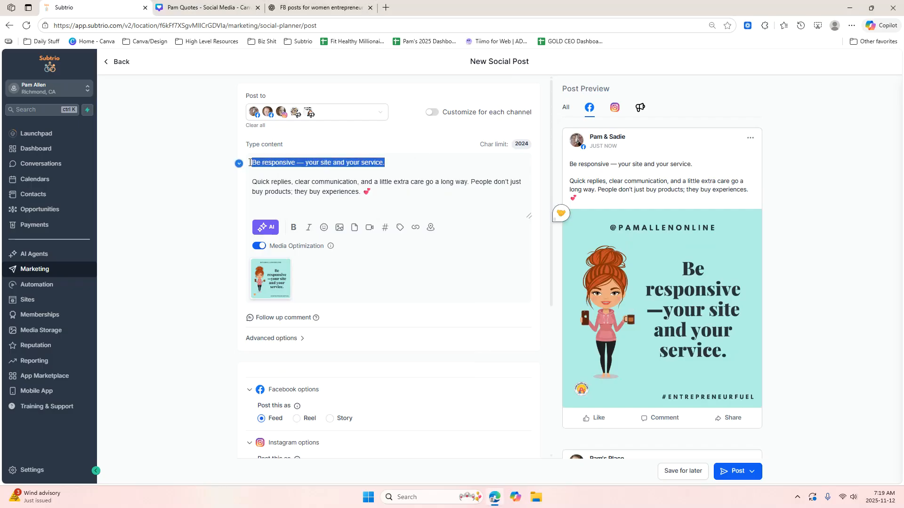
left_click(293, 228)
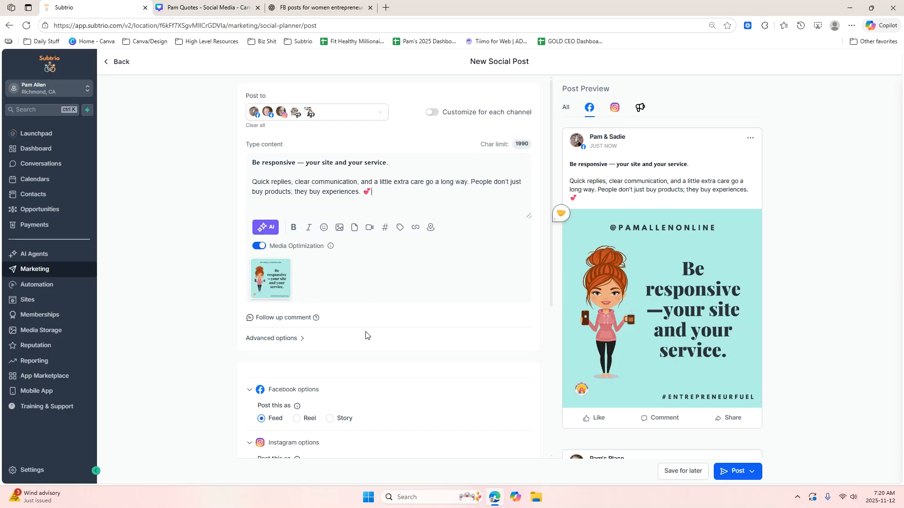
Expand the post's advanced options and assign the Inspirational category, leaving the tags empty
left_click(289, 342)
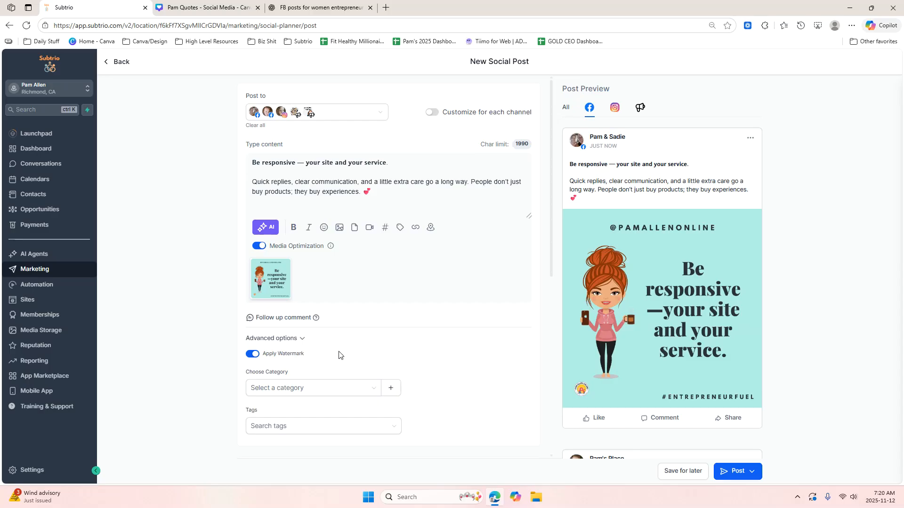
left_click(353, 392)
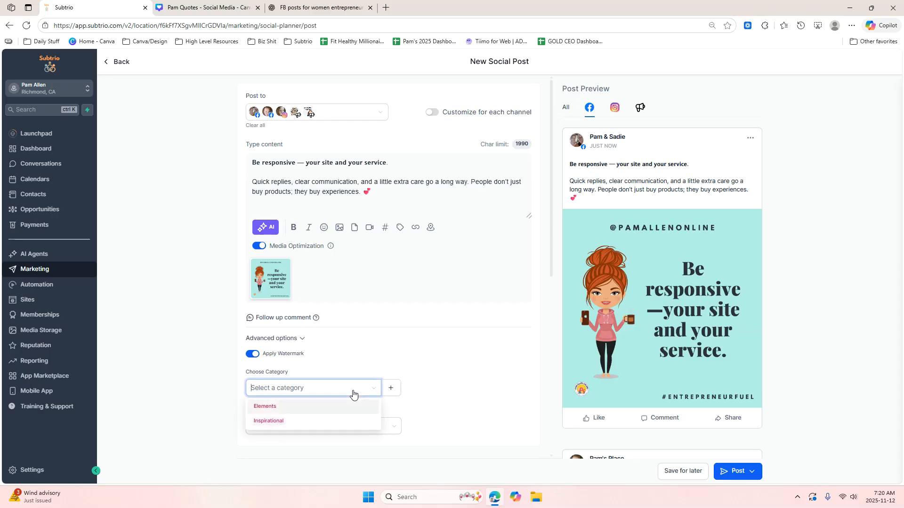
left_click(314, 421)
left_click(370, 427)
left_click(433, 386)
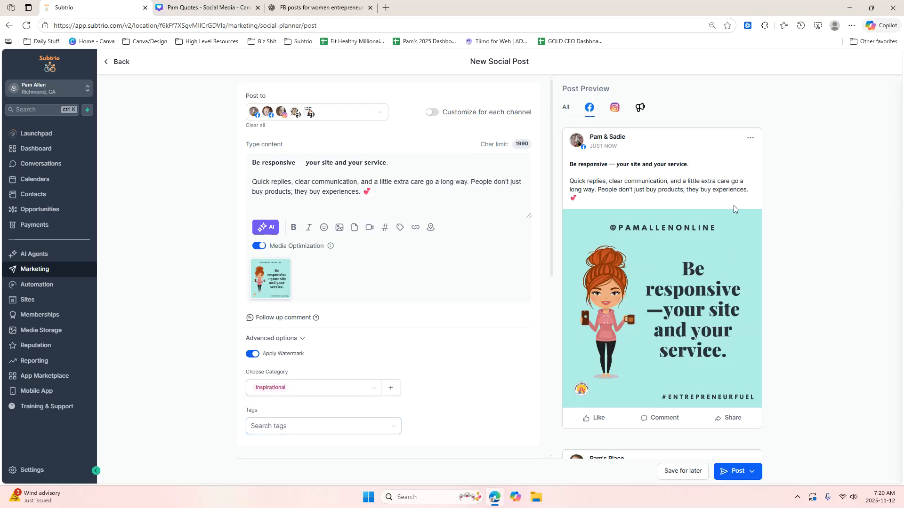
Preview the post for Instagram and the community channels, and return to the preview of all destinations
left_click(614, 111)
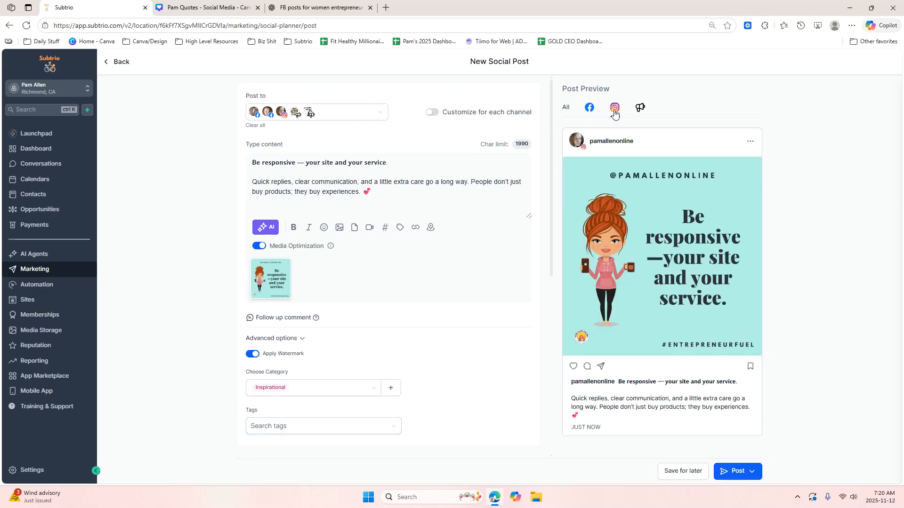
left_click(639, 108)
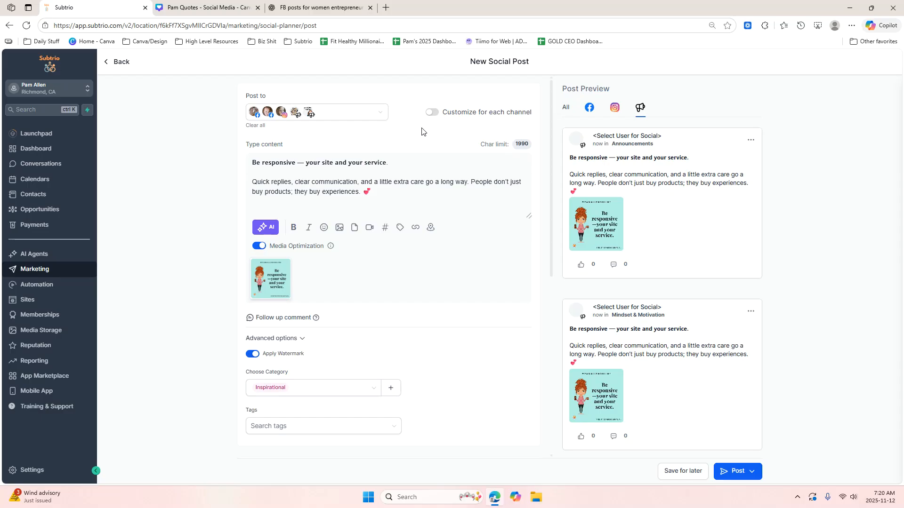
left_click(565, 108)
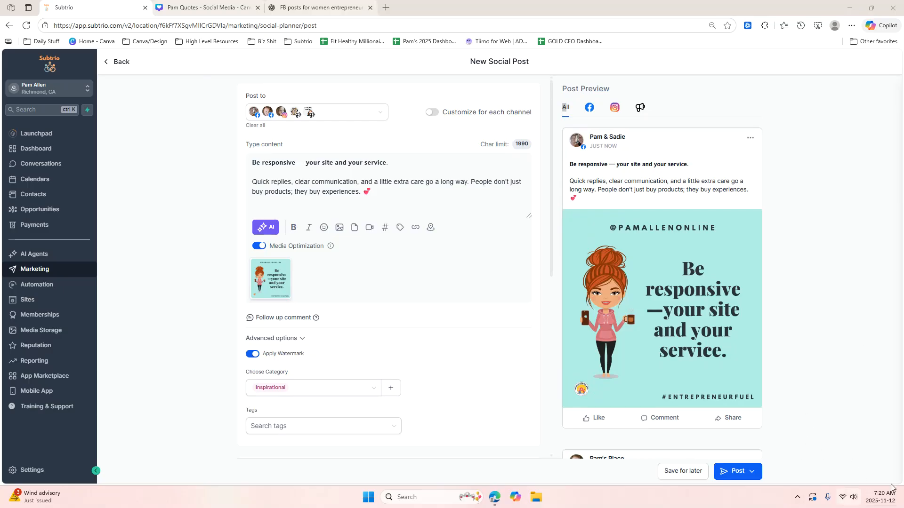
Try to schedule the post for November 12, 2025 by setting the hour to 09 AM and leaving the minutes at 27
left_click(751, 472)
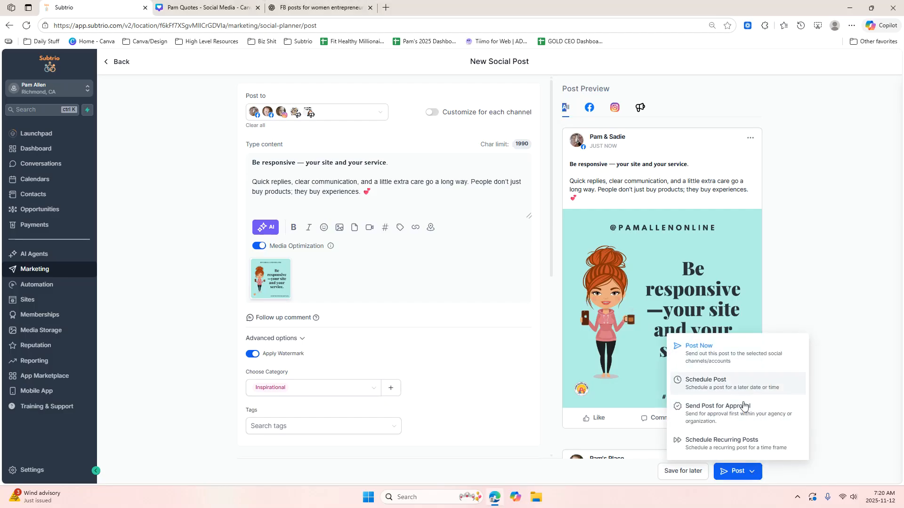
left_click(776, 386)
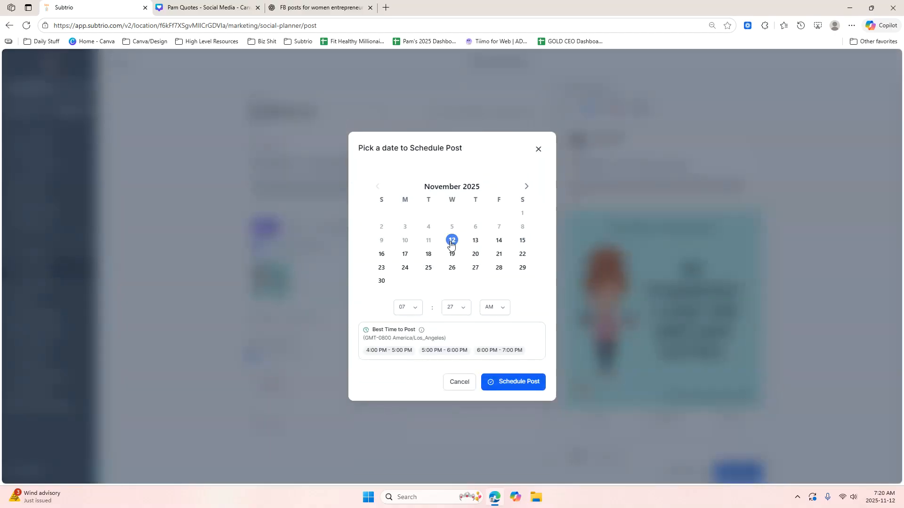
left_click(409, 313)
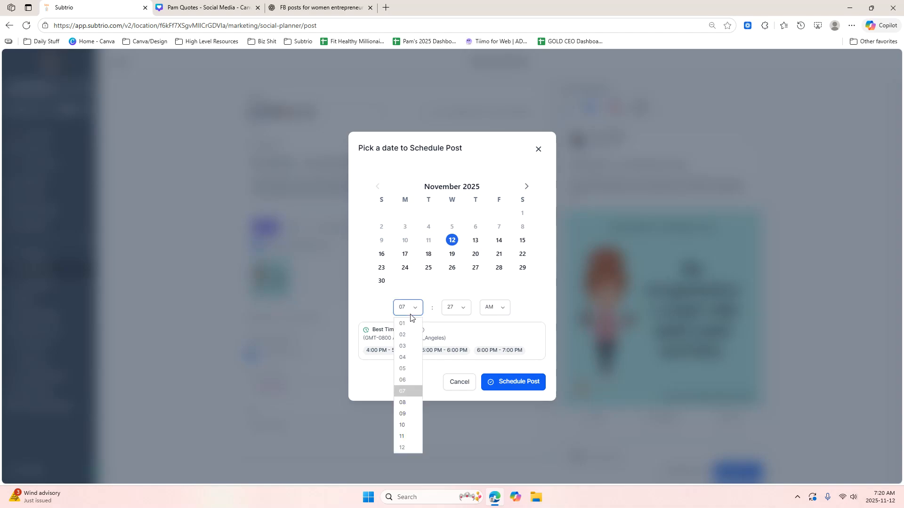
left_click(401, 414)
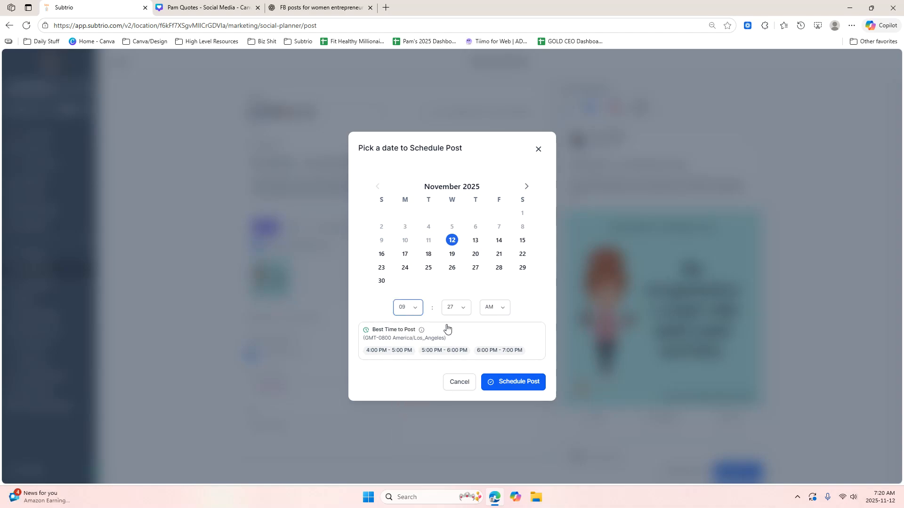
left_click(455, 310)
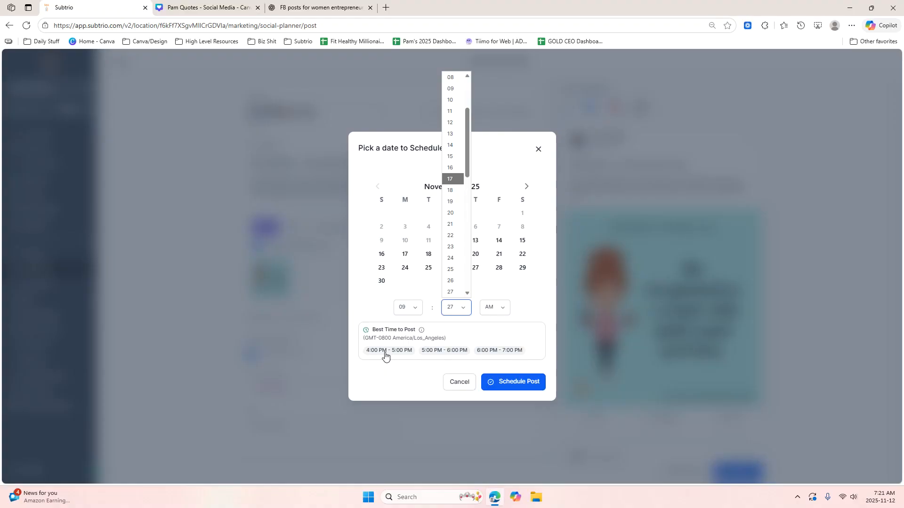
left_click(459, 338)
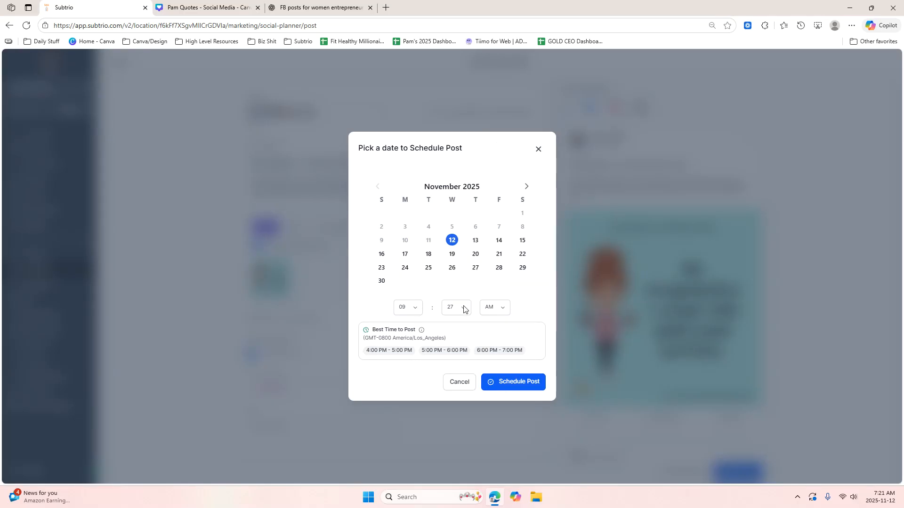
left_click(517, 381)
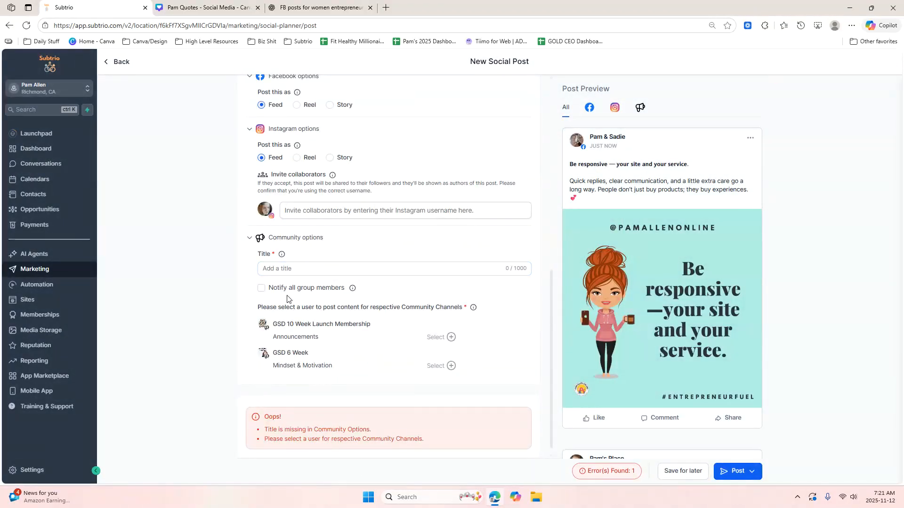
Set the posting user for the GSD 10 Week Launch Membership Announcements channel to the account owner's profile with the logo avatar
left_click(446, 338)
left_click(488, 183)
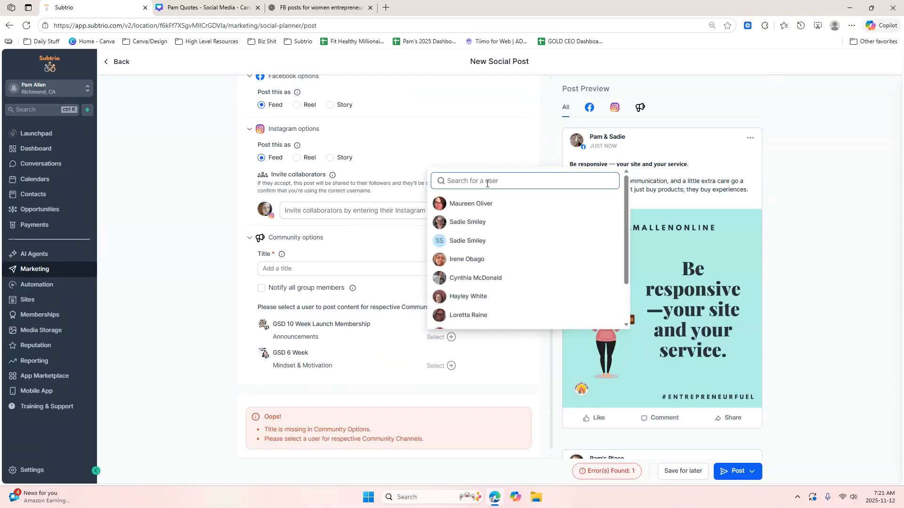
type("pam")
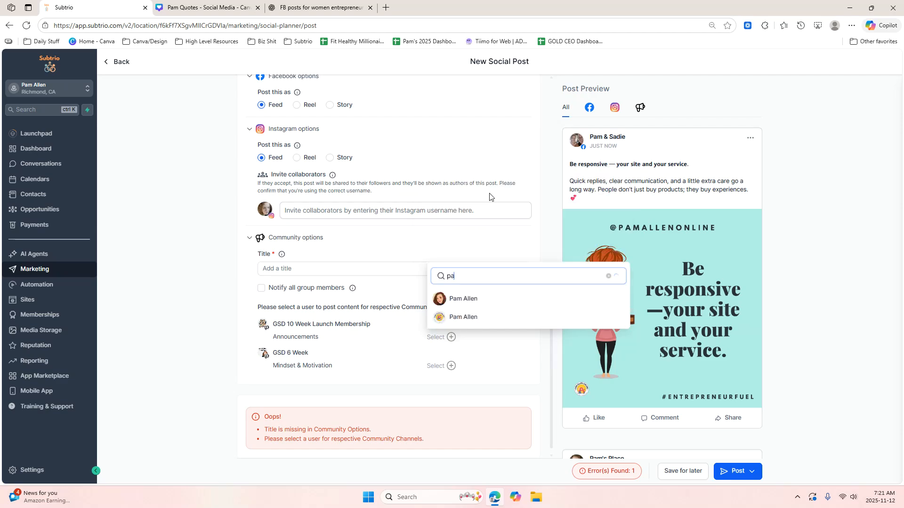
left_click(478, 316)
Set the posting user for the GSD 6 Week Mindset & Motivation channel to the account owner's profile with the red-haired portrait avatar
left_click(450, 369)
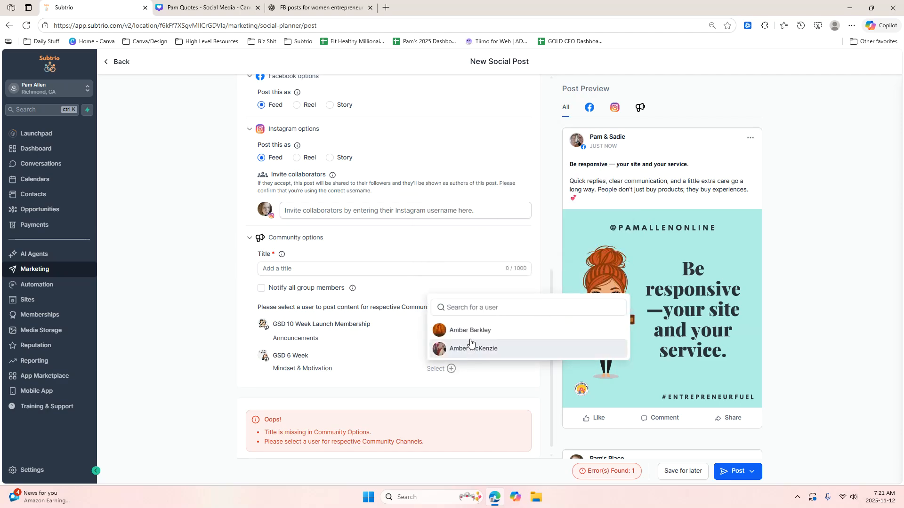
left_click(481, 304)
type("pam")
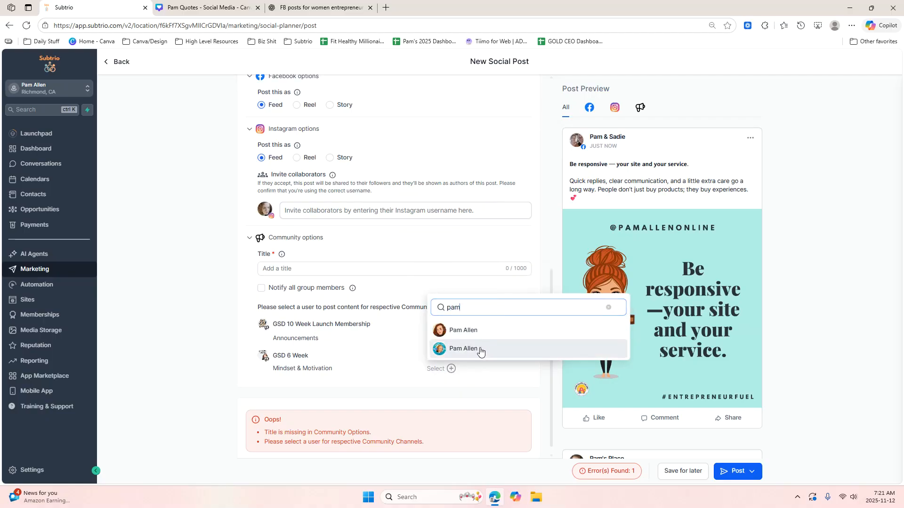
left_click(480, 332)
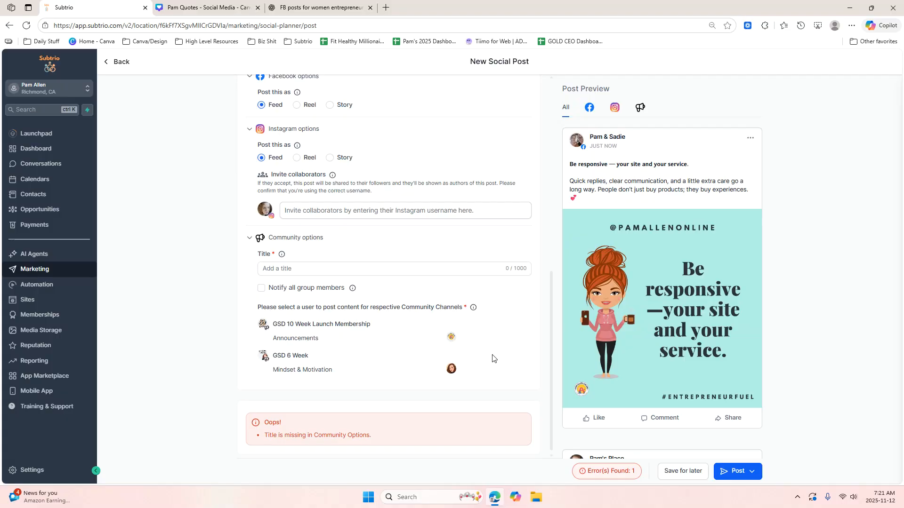
Change the Announcements channel's posting user to the account owner's profile with the red-haired portrait avatar
left_click(451, 336)
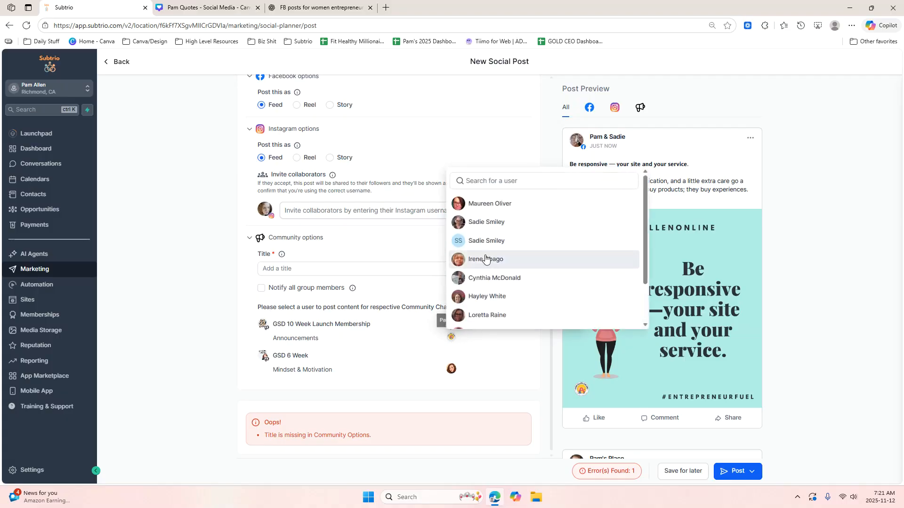
left_click(495, 183)
type("pam")
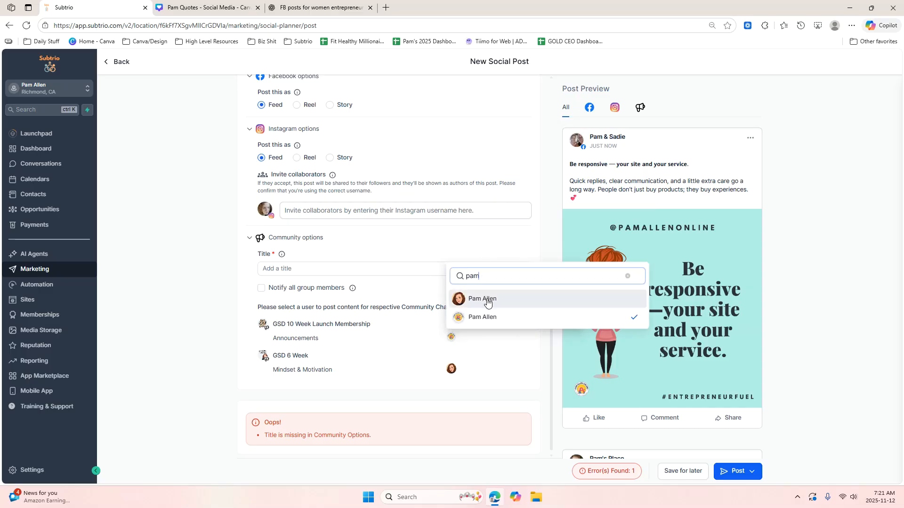
left_click(487, 303)
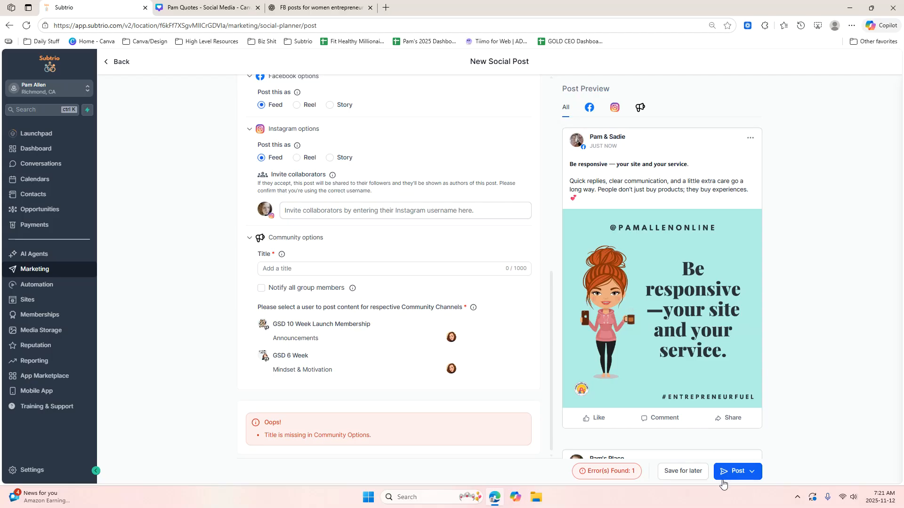
Try again to schedule the post with the date and time already chosen
left_click(752, 472)
left_click(737, 379)
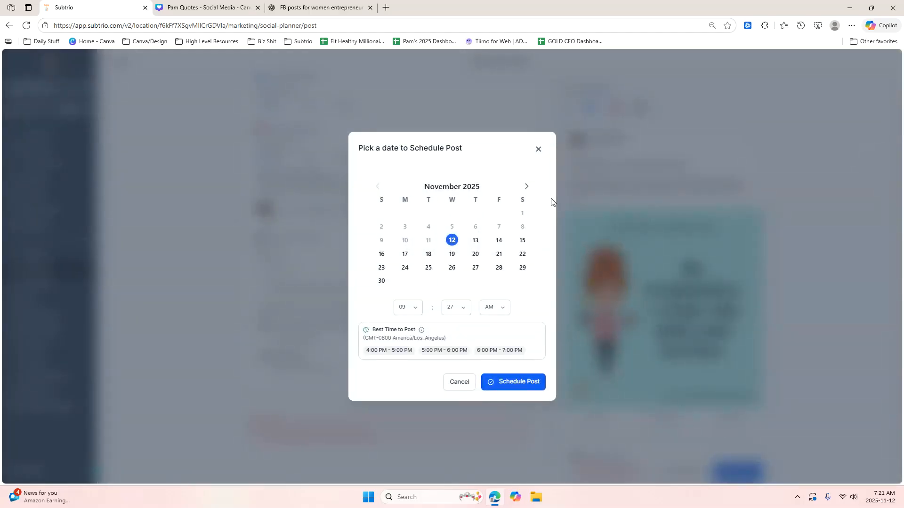
left_click(516, 389)
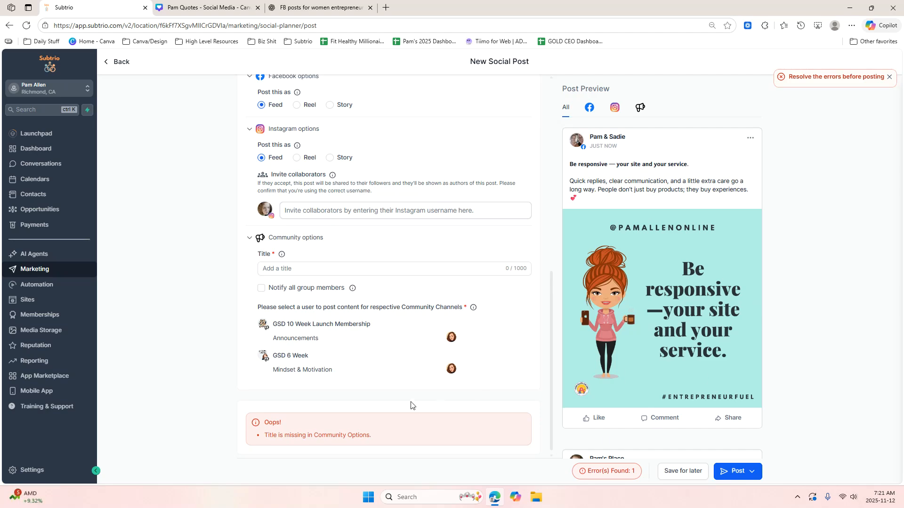
Paste the copied caption as the title in the Community options and trim it to "Be responsive"
left_click(309, 262)
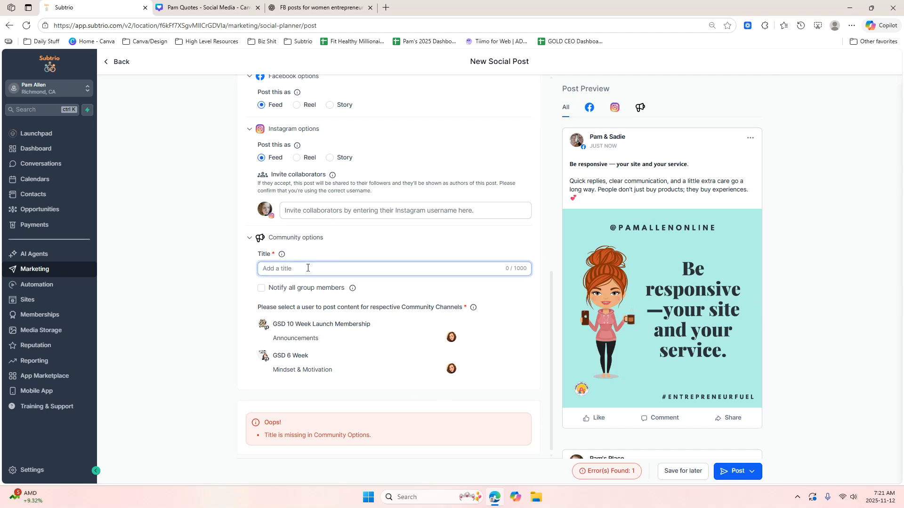
right_click(308, 268)
left_click(336, 344)
left_click_drag(485, 331, 385, 335)
key("BackSpace")
key("ctrl+shift+Left")
key("ctrl+shift+Left")
key("ctrl+shift+Left")
key("ctrl+shift+Left")
key("ctrl+shift+Left")
key("BackSpace")
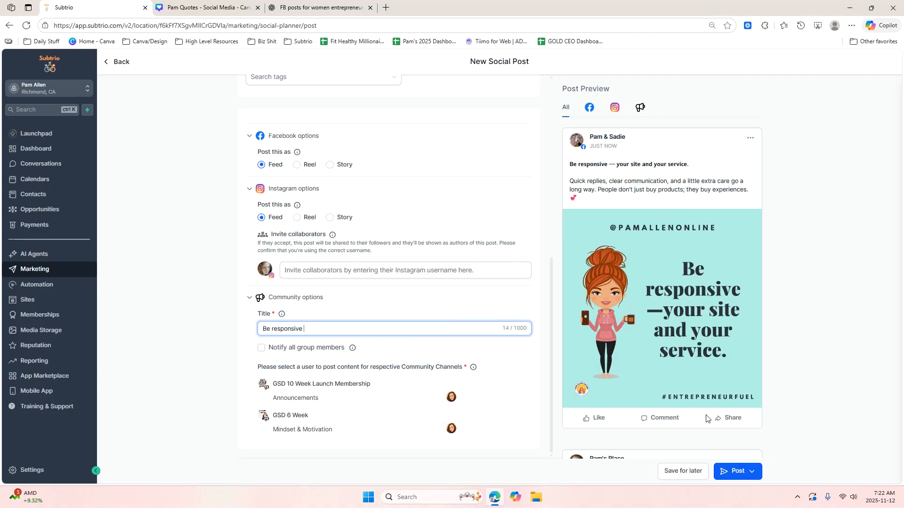
Schedule the completed post for November 12, 2025 at 09:27 AM and close the scheduling dialog
left_click(751, 471)
left_click(744, 386)
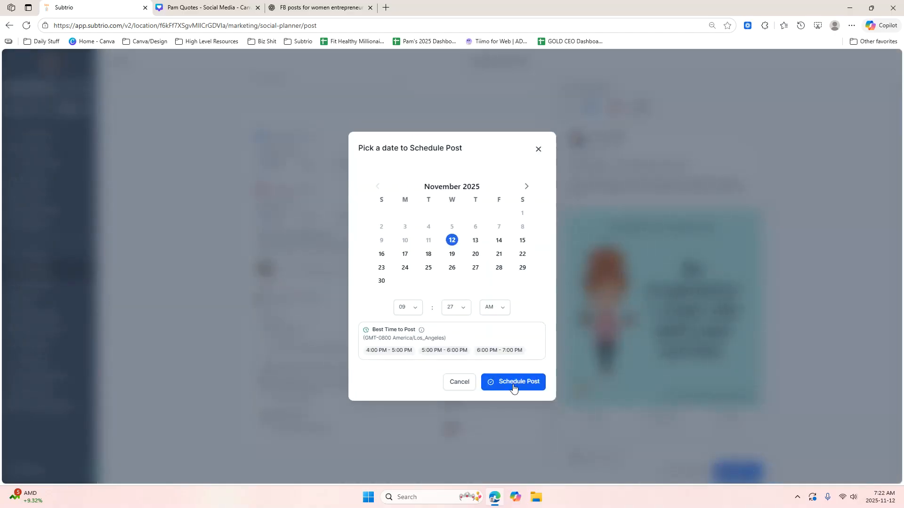
left_click(513, 388)
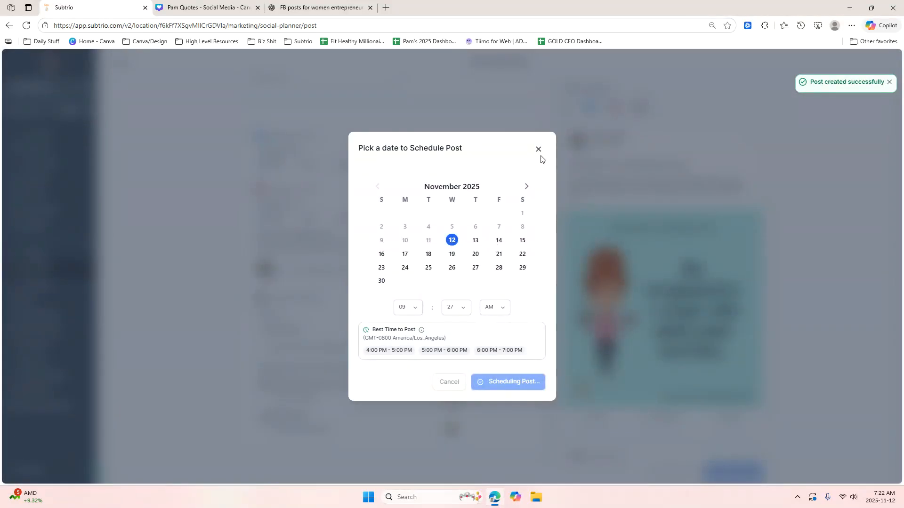
left_click(539, 150)
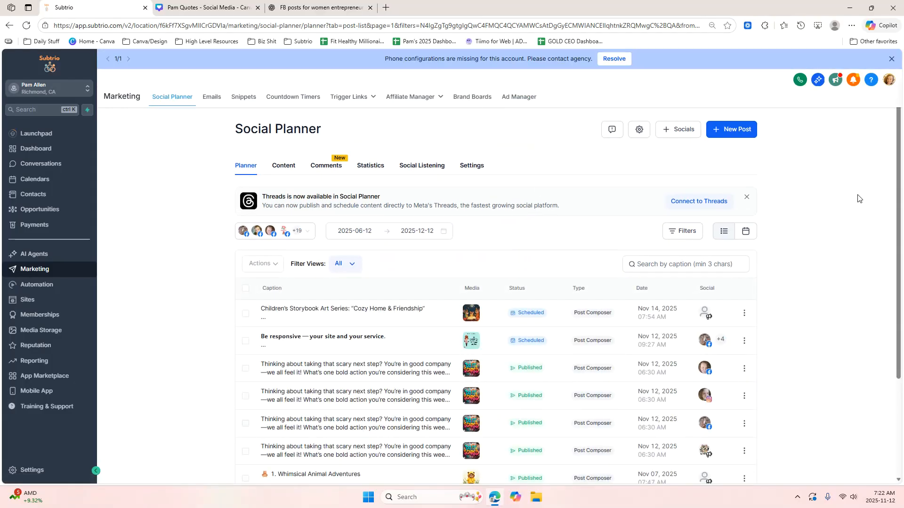
Open the details of the scheduled "Be responsive" post, review its preview for every destination, and close the details
scroll(897, 189, "down", 3)
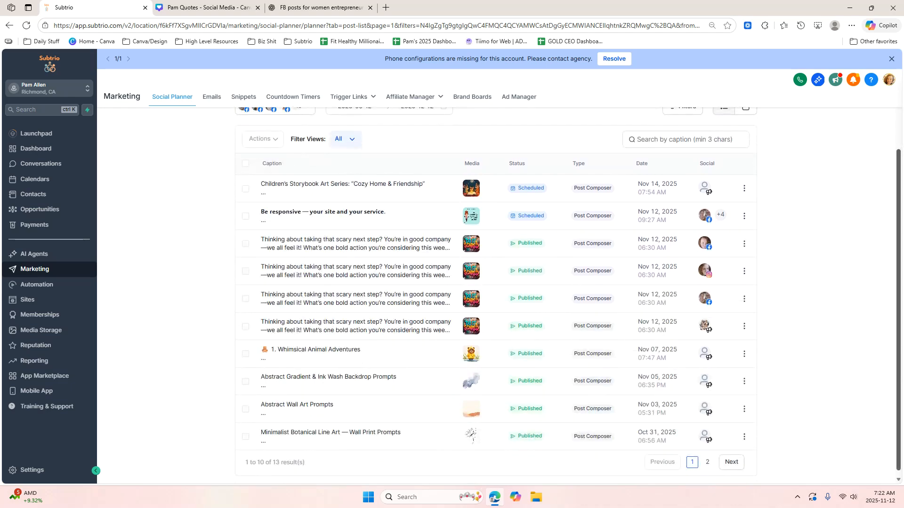
scroll(842, 210, "up", 1)
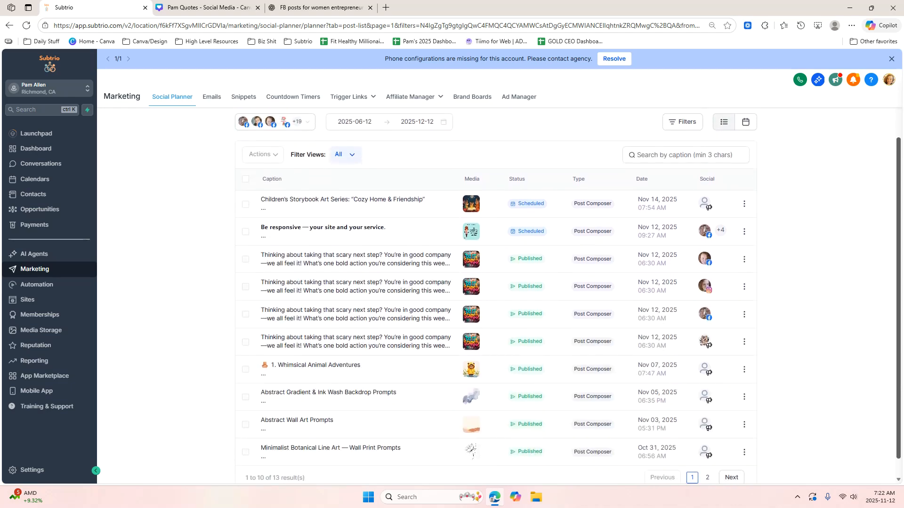
left_click(352, 256)
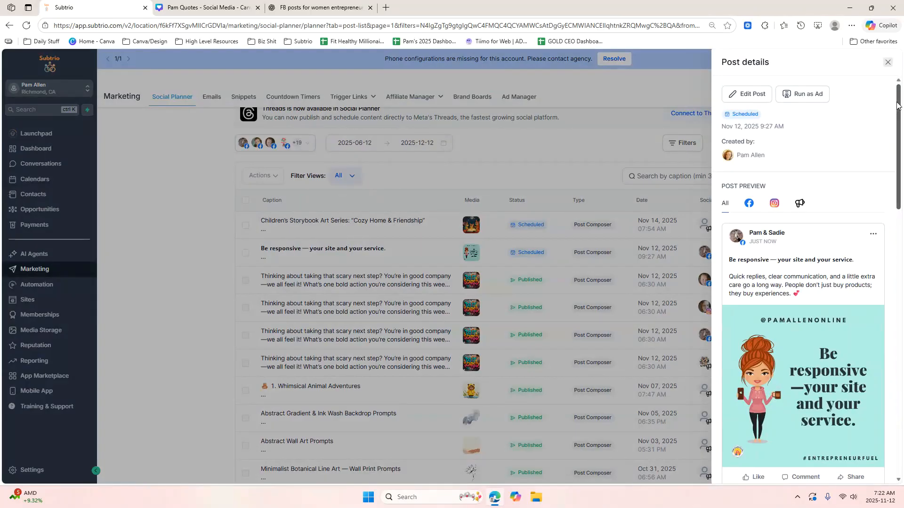
scroll(891, 109, "down", 10)
scroll(811, 280, "down", 1)
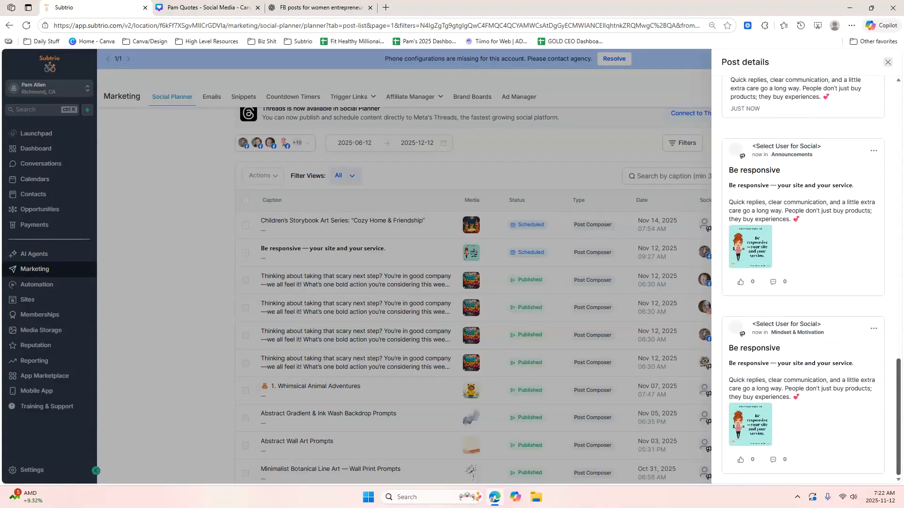
scroll(802, 280, "up", 8)
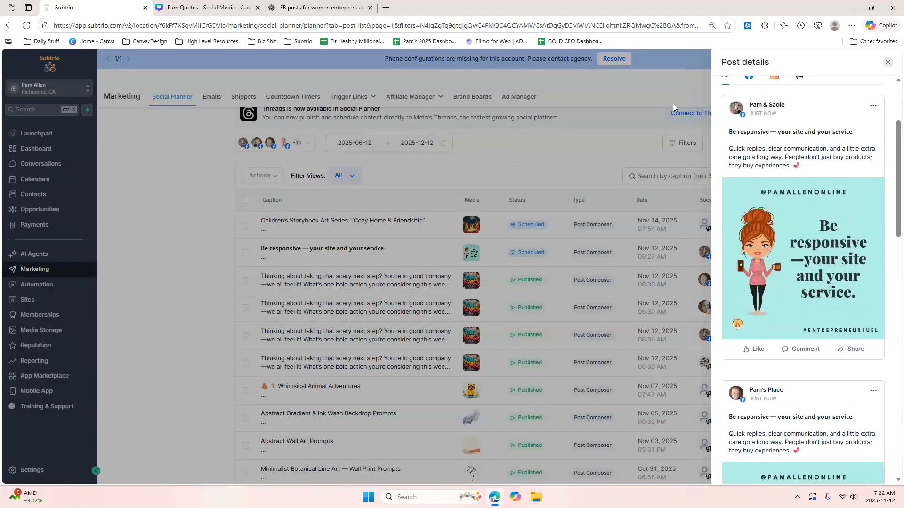
left_click(621, 89)
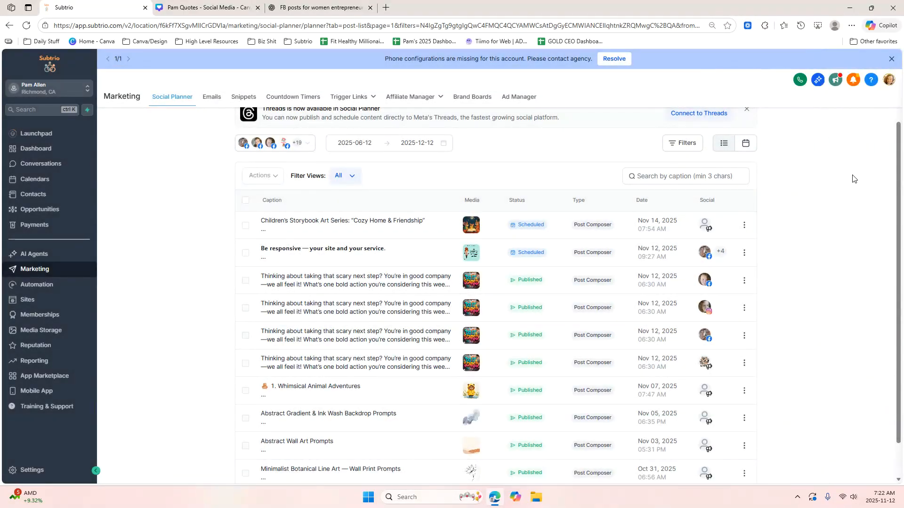
Switch the planner to the calendar view, expand the remaining posts for Wednesday, November 12, and close the list again
left_click(744, 146)
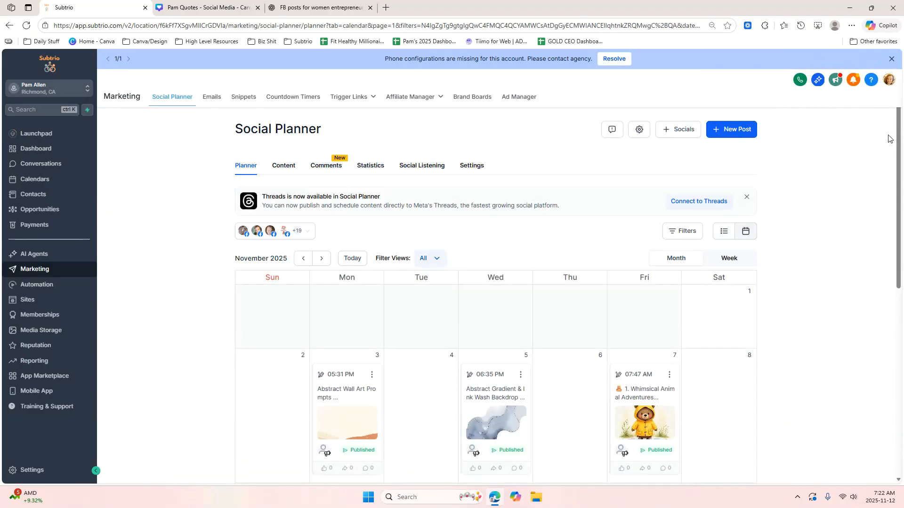
scroll(899, 123, "down", 3)
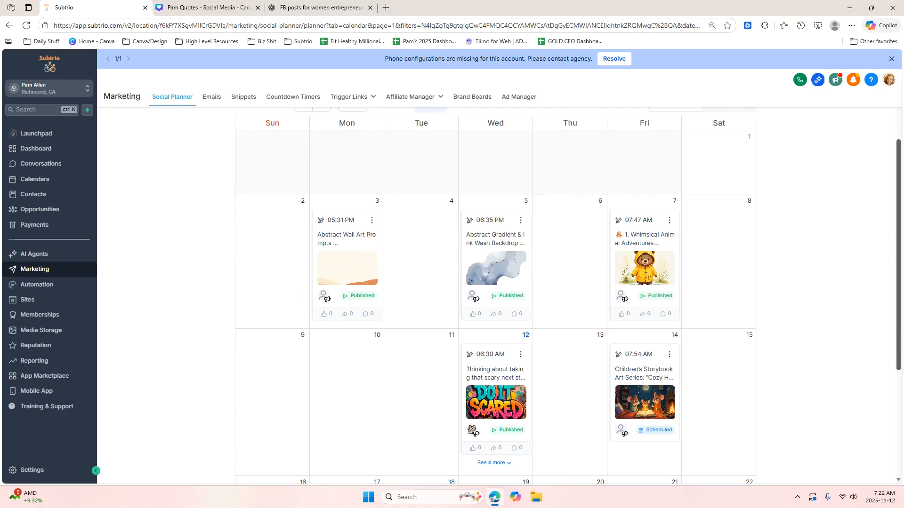
left_click_drag(899, 207, 899, 271)
left_click(494, 339)
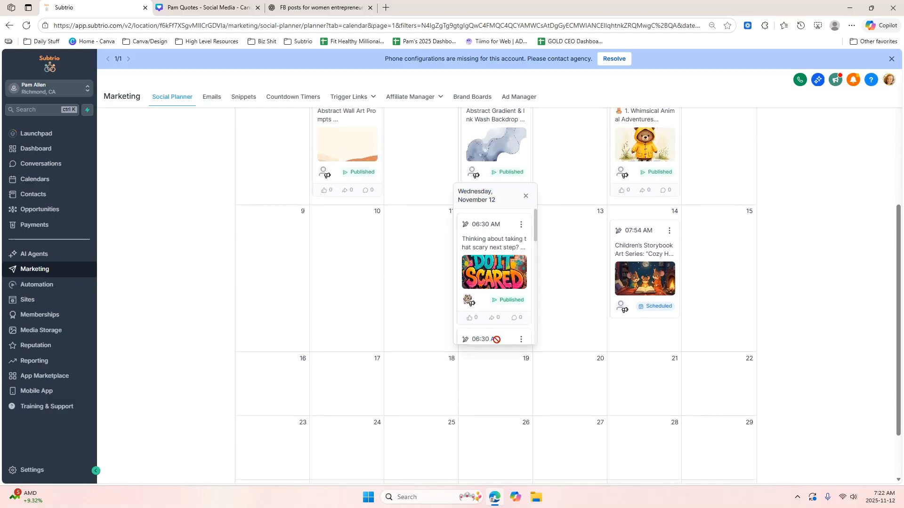
left_click(525, 196)
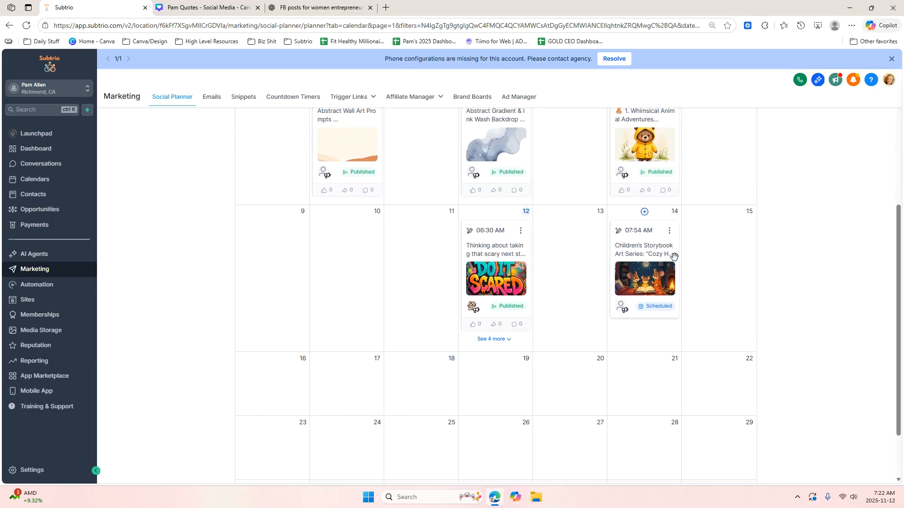
Reopen the full list of November 12 posts, check the scheduled "Be responsive" entry, and return to the start of the planner
mouse_move(897, 231)
left_mouse_down()
mouse_move(898, 200)
mouse_move(898, 219)
left_mouse_up()
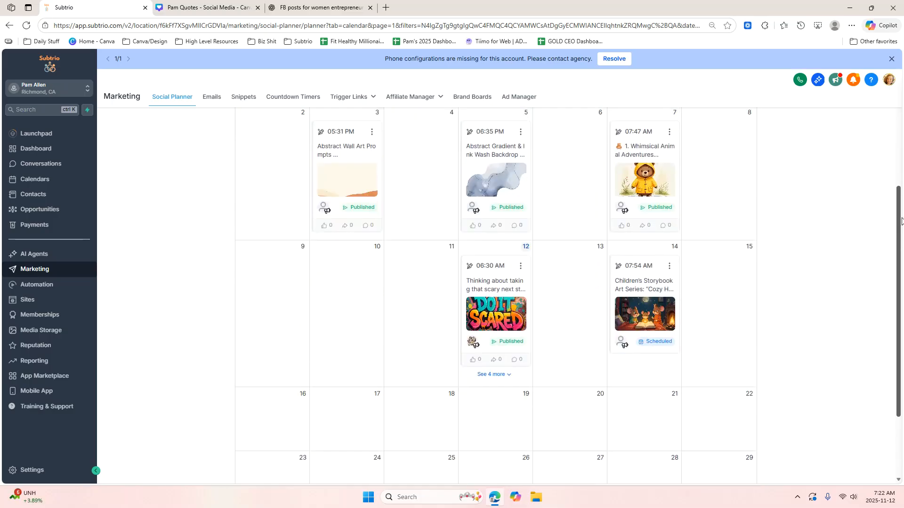
left_click(498, 374)
left_click_drag(538, 254, 530, 359)
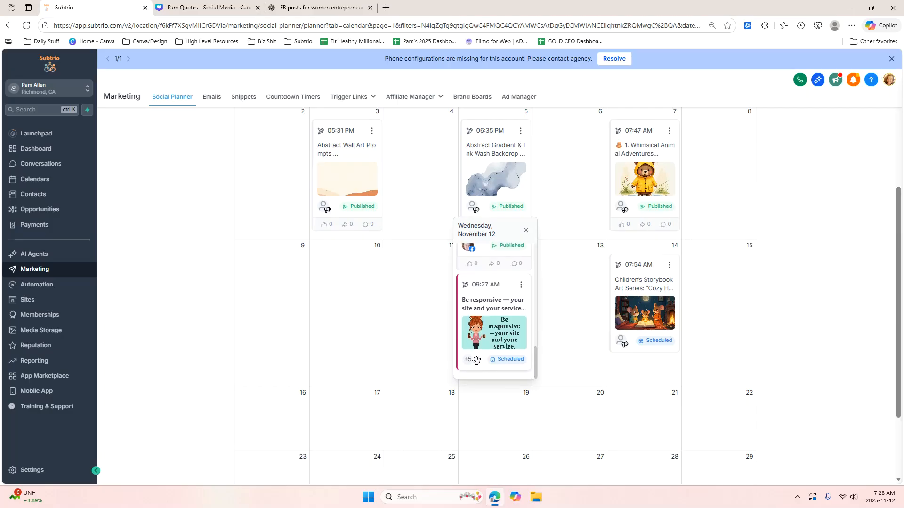
left_click(808, 237)
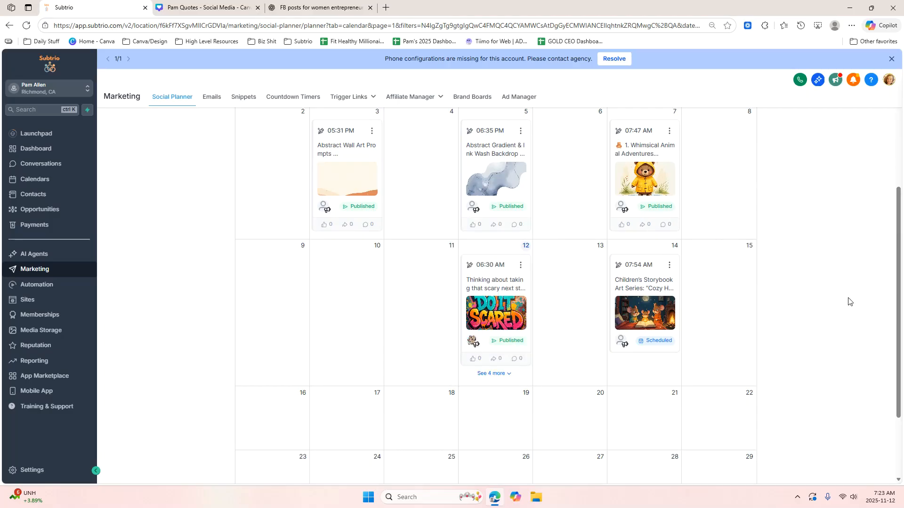
scroll(900, 271, "up", 5)
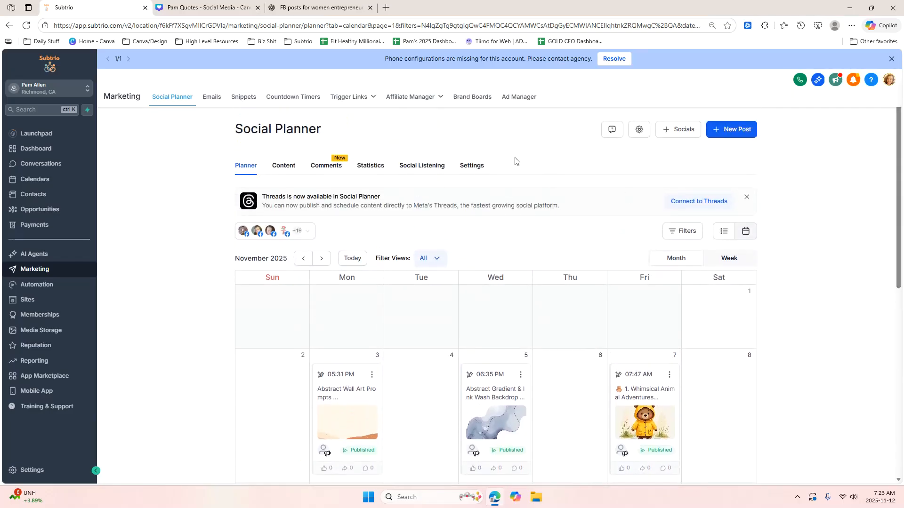
left_click_drag(899, 123, 879, 119)
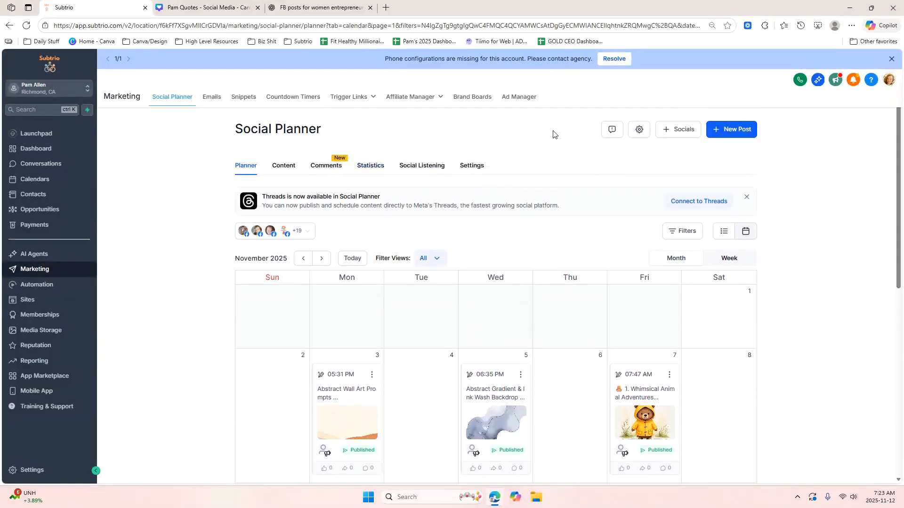